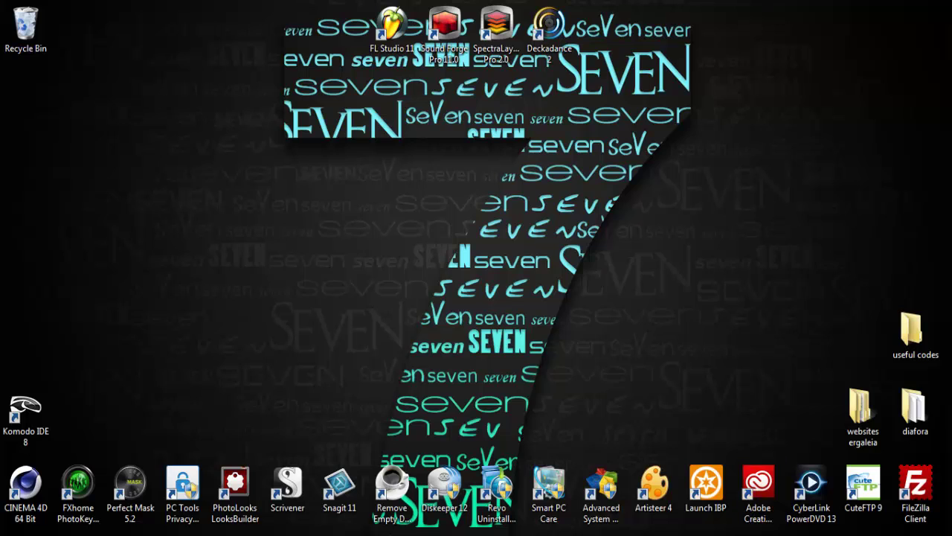
# Step: Google 'aso 3' in a new Firefox tab and open the Advanced System Optimizer result on systweak.com
pyautogui.click(762, 336)
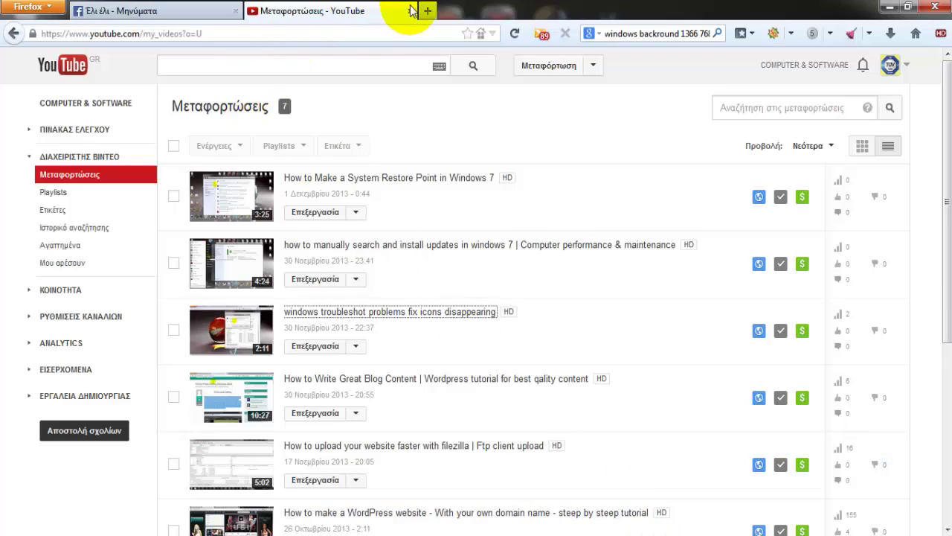
pyautogui.click(427, 10)
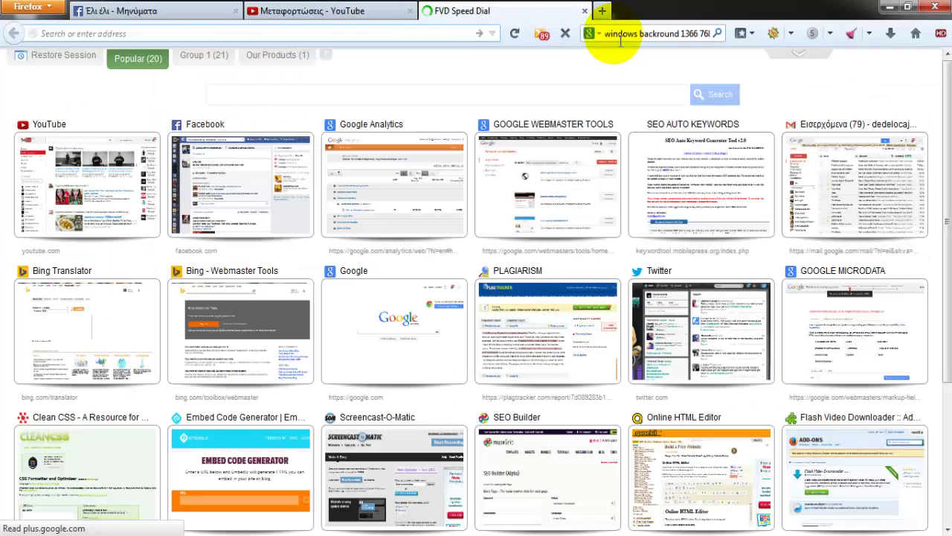
pyautogui.click(621, 38)
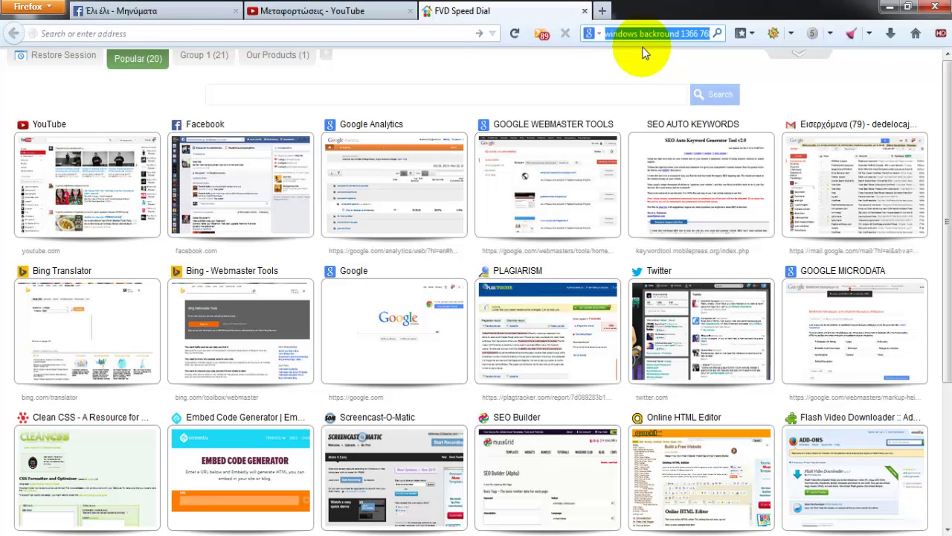
pyautogui.write('aso 3')
pyautogui.press('Return')
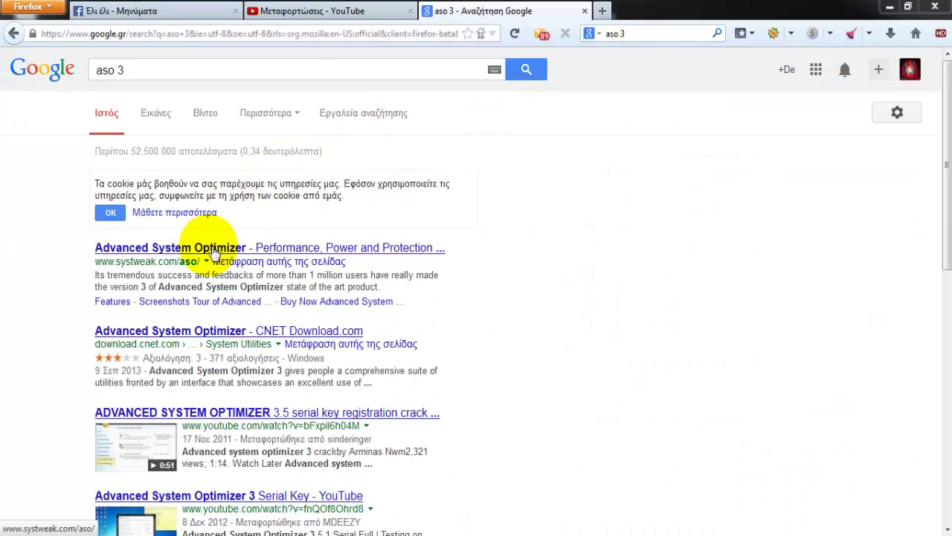
pyautogui.click(110, 212)
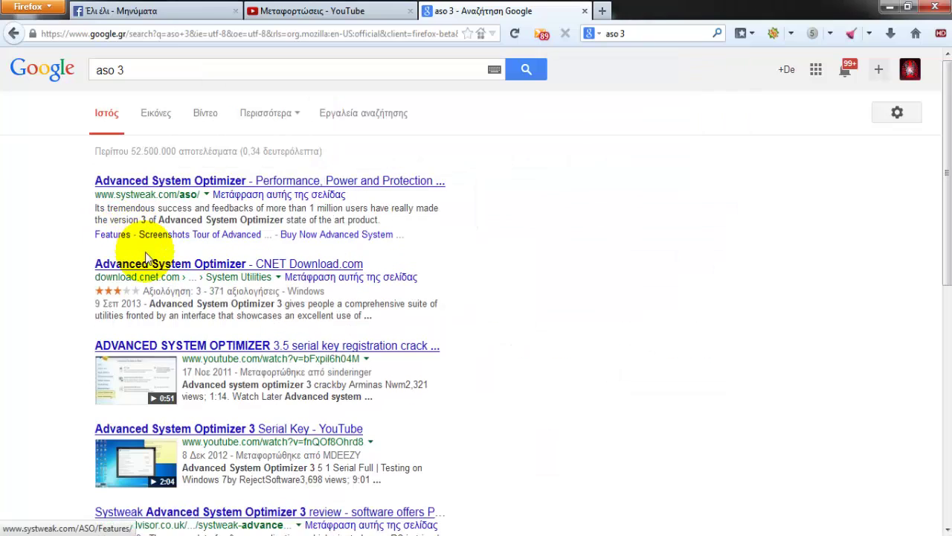
pyautogui.click(208, 184)
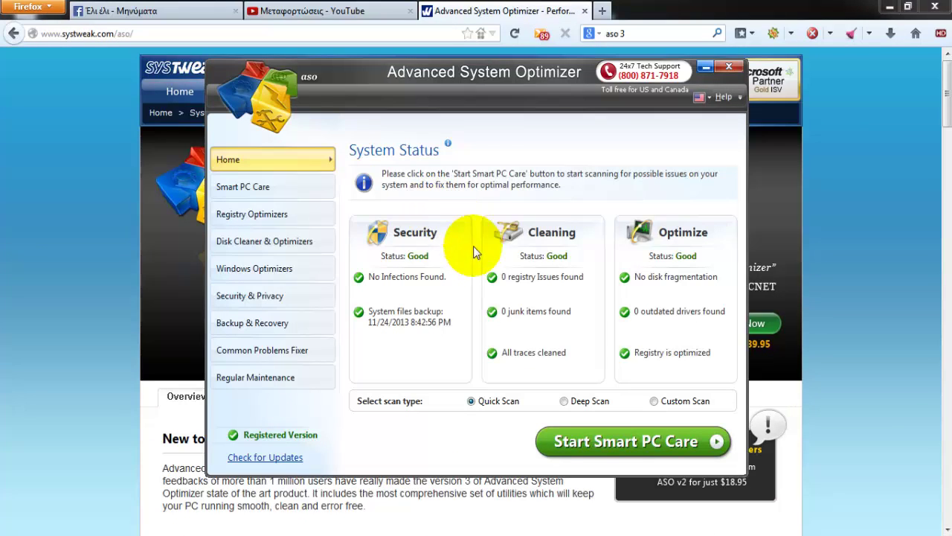
# Step: Move and minimise the Advanced System Optimizer window, then minimise Firefox to reveal the desktop
pyautogui.moveTo(550, 79); pyautogui.dragTo(598, 148)
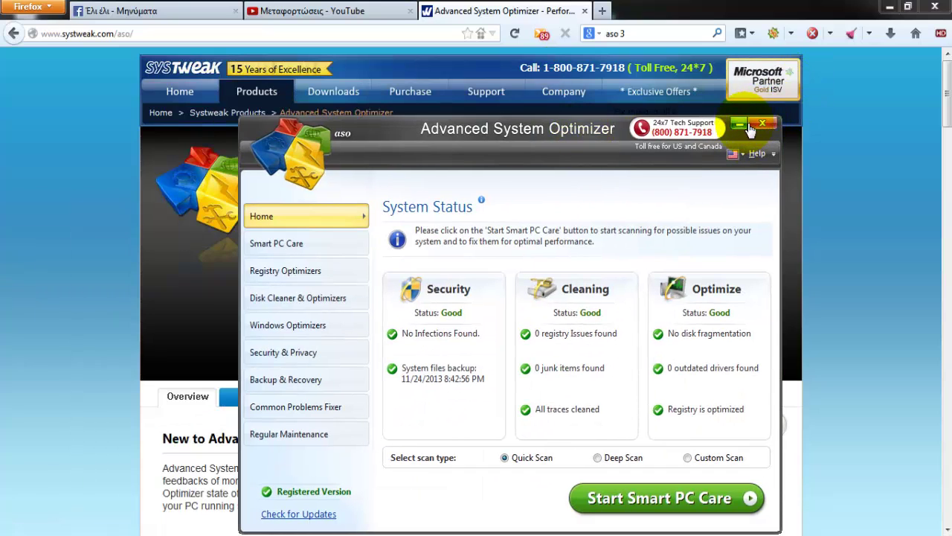
pyautogui.click(740, 124)
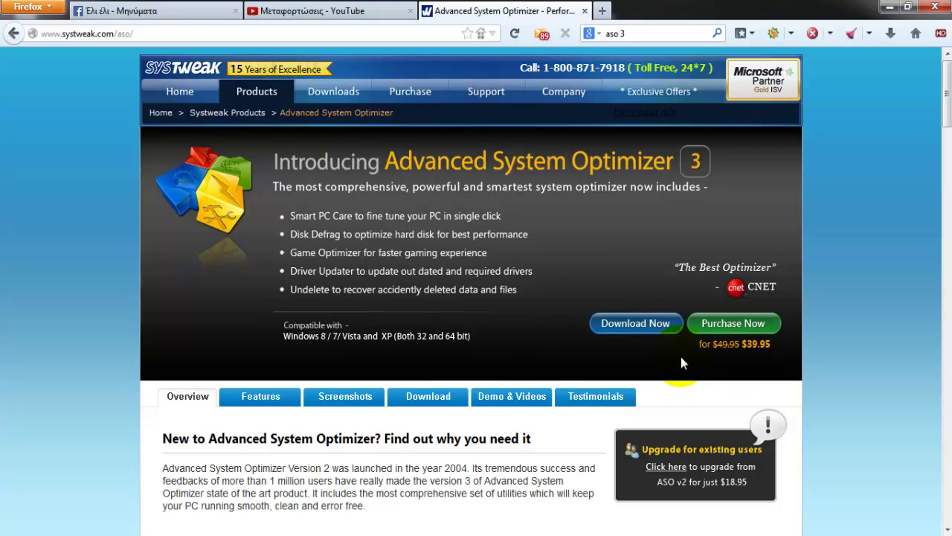
pyautogui.click(889, 7)
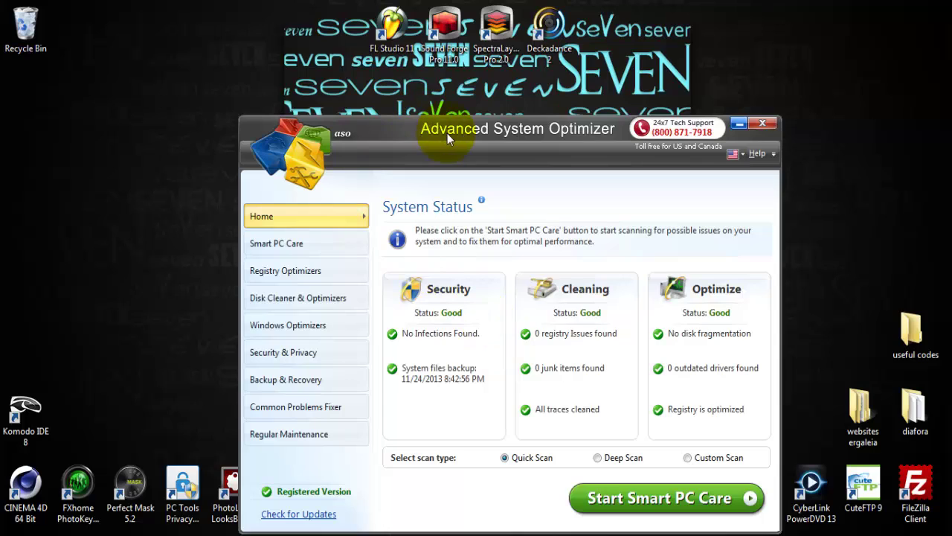
# Step: Move the optimizer window up-left and show Smart PC Care with its seven ticked scans
pyautogui.moveTo(447, 133); pyautogui.dragTo(414, 65)
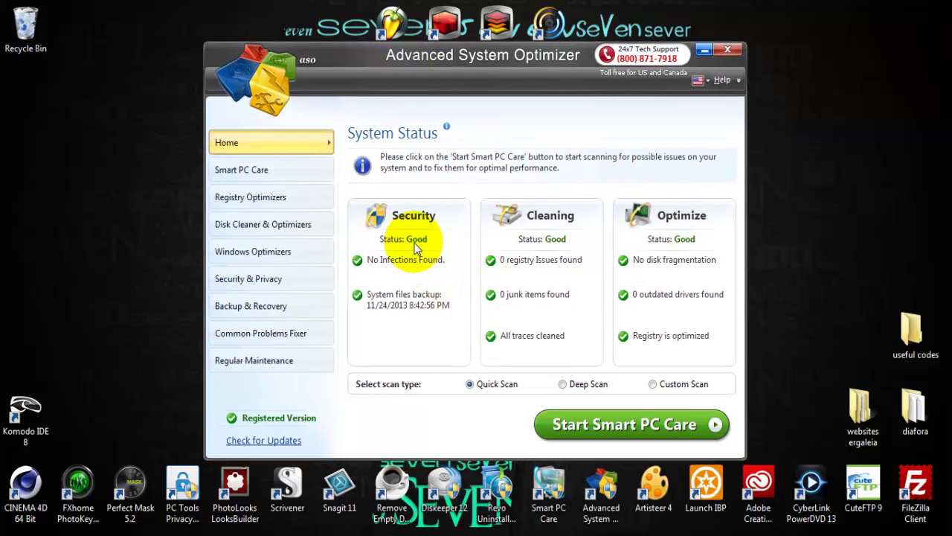
pyautogui.click(248, 168)
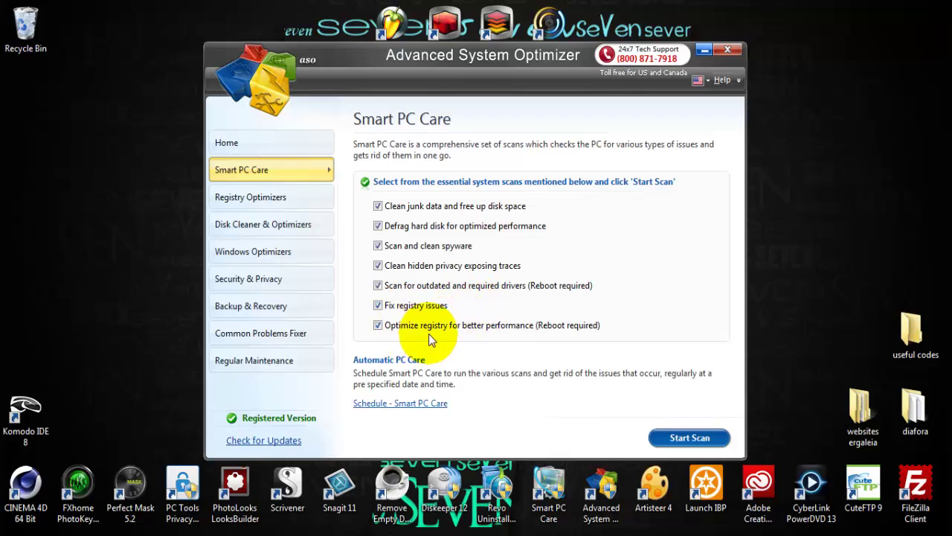
# Step: Browse the Registry, Disk Cleaner and Windows Optimizers category pages, ending on Registry Optimizers
pyautogui.click(255, 205)
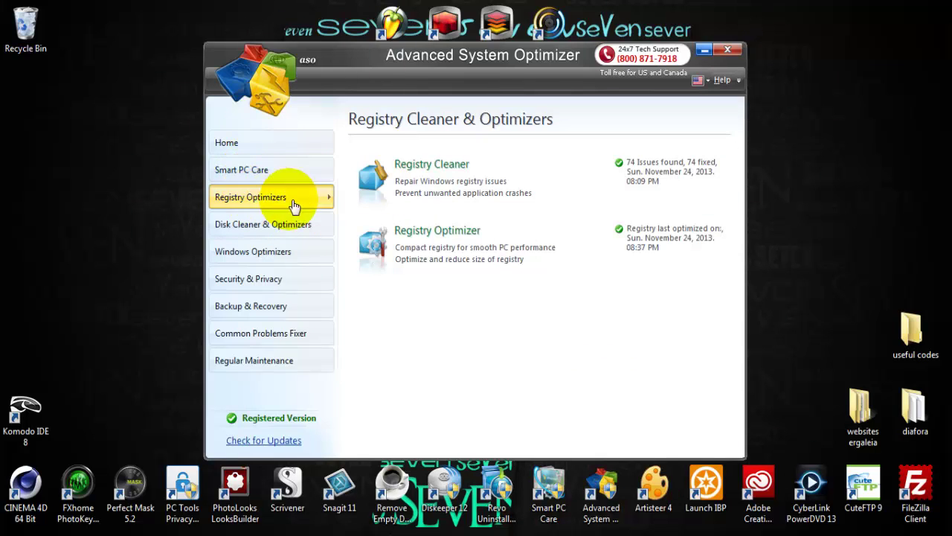
pyautogui.moveTo(418, 86)
pyautogui.mouseDown()
pyautogui.moveTo(484, 45)
pyautogui.moveTo(419, 83)
pyautogui.mouseUp()
pyautogui.click(292, 223)
pyautogui.click(258, 198)
pyautogui.click(265, 223)
pyautogui.click(269, 252)
pyautogui.click(253, 221)
pyautogui.click(253, 194)
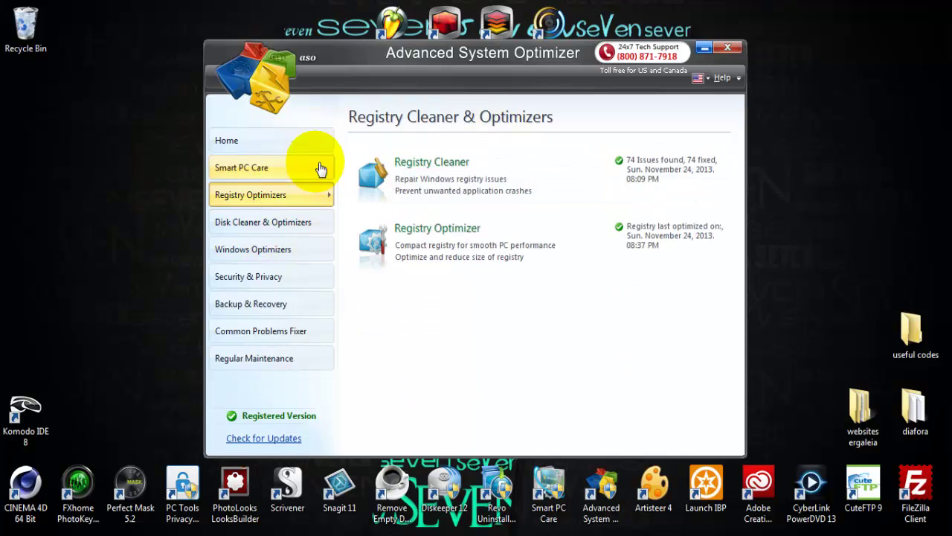
# Step: Launch Registry Cleaner, add Deep Scan to its scan areas, and start the registry scan
pyautogui.click(437, 165)
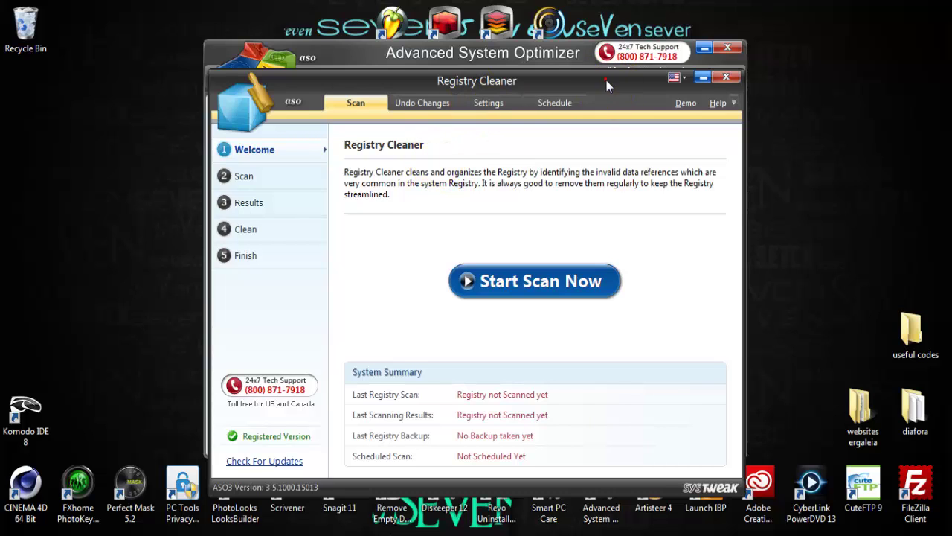
pyautogui.moveTo(606, 81); pyautogui.dragTo(605, 52)
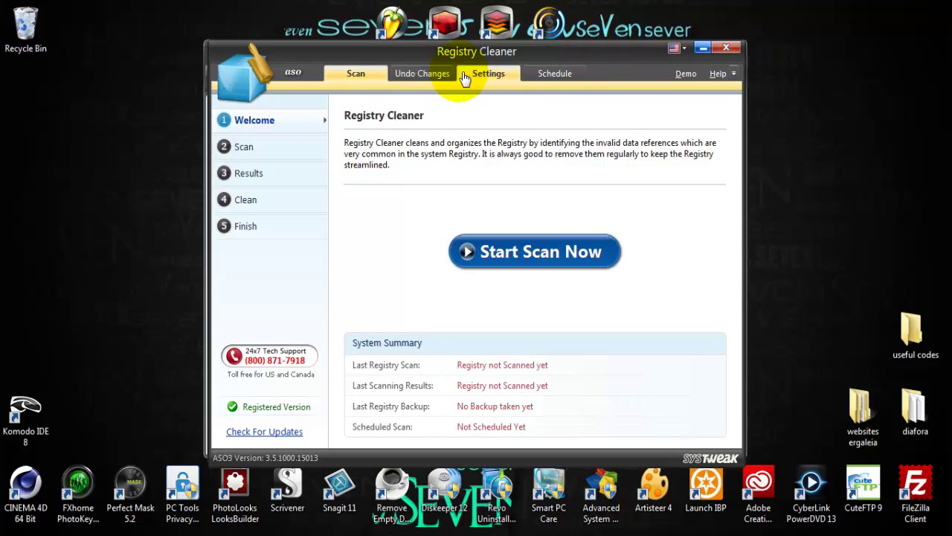
pyautogui.click(491, 74)
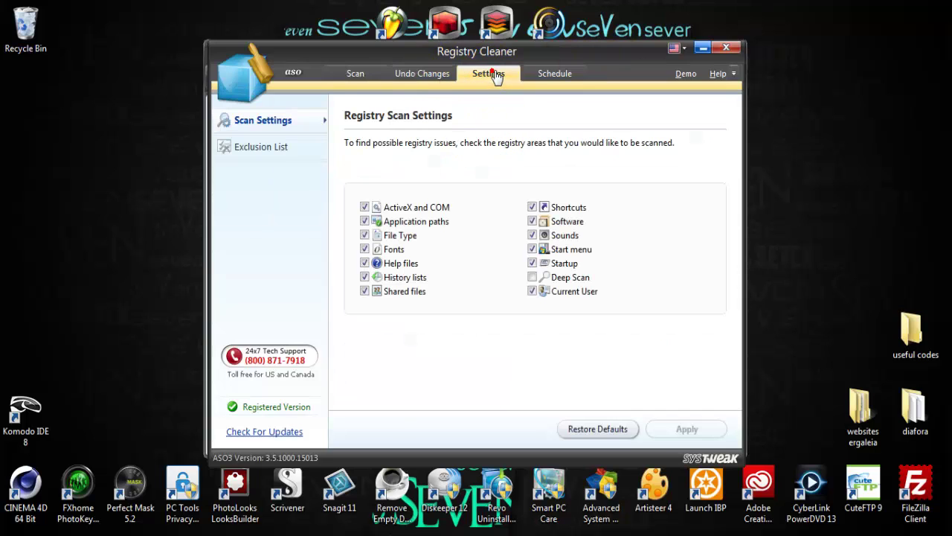
pyautogui.click(532, 277)
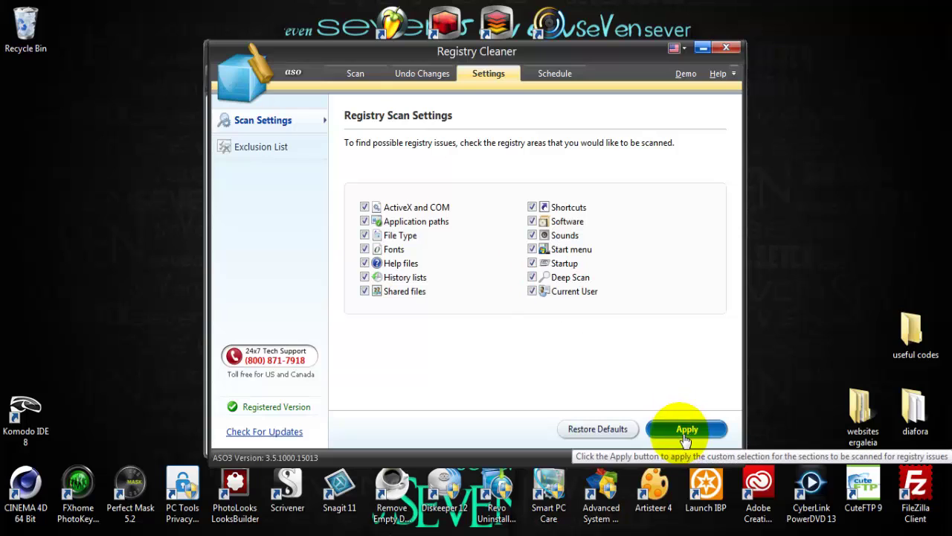
pyautogui.click(686, 439)
pyautogui.click(372, 74)
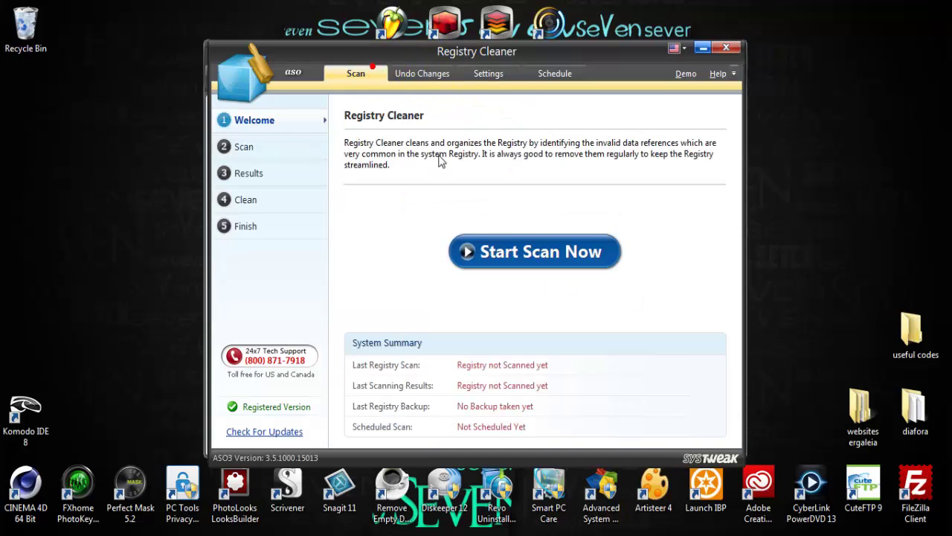
pyautogui.click(523, 250)
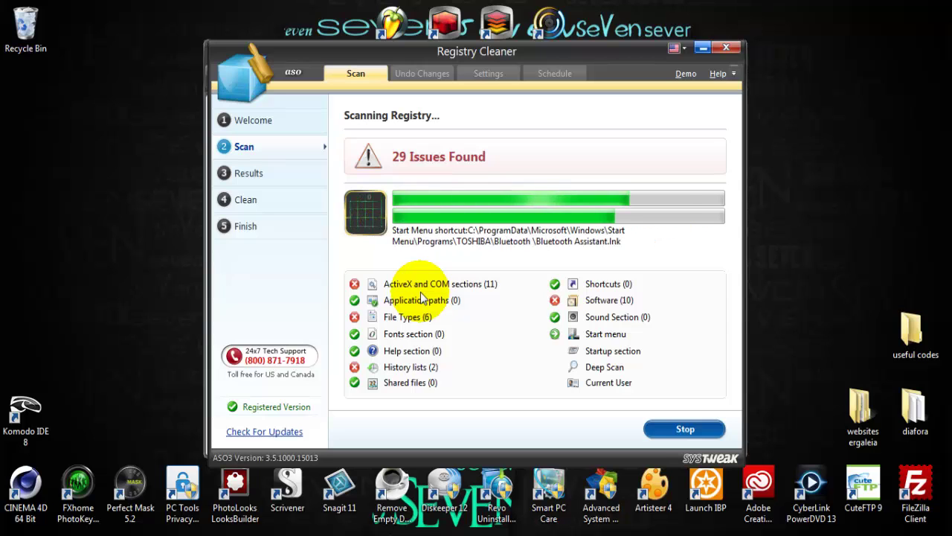
# Step: Open and close the Start menu, then refocus Registry Cleaner while the scan climbs to 70 issues
pyautogui.press('super')
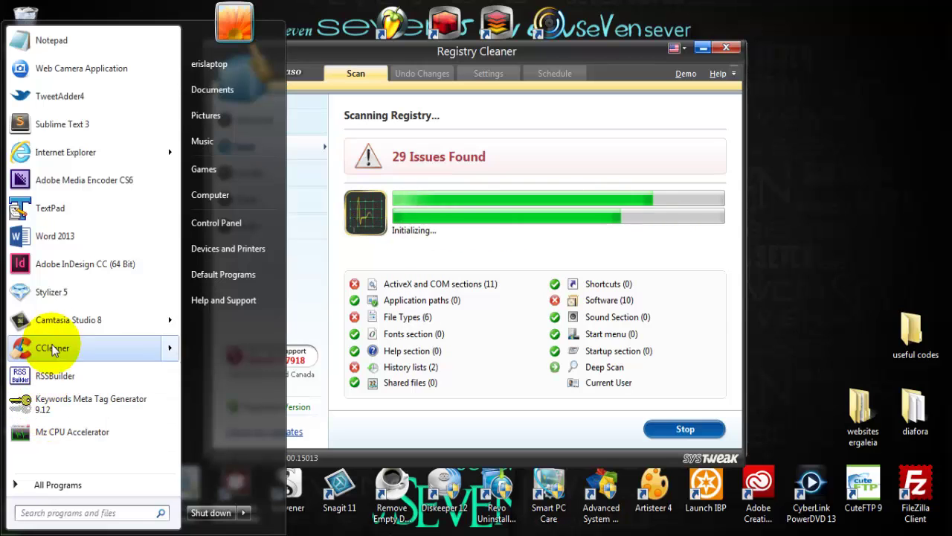
pyautogui.moveTo(48, 351)
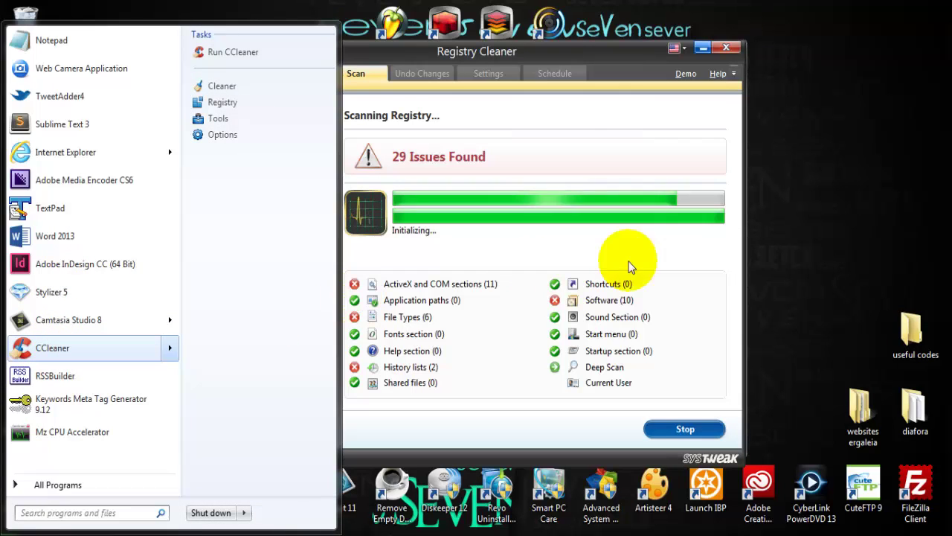
pyautogui.click(806, 228)
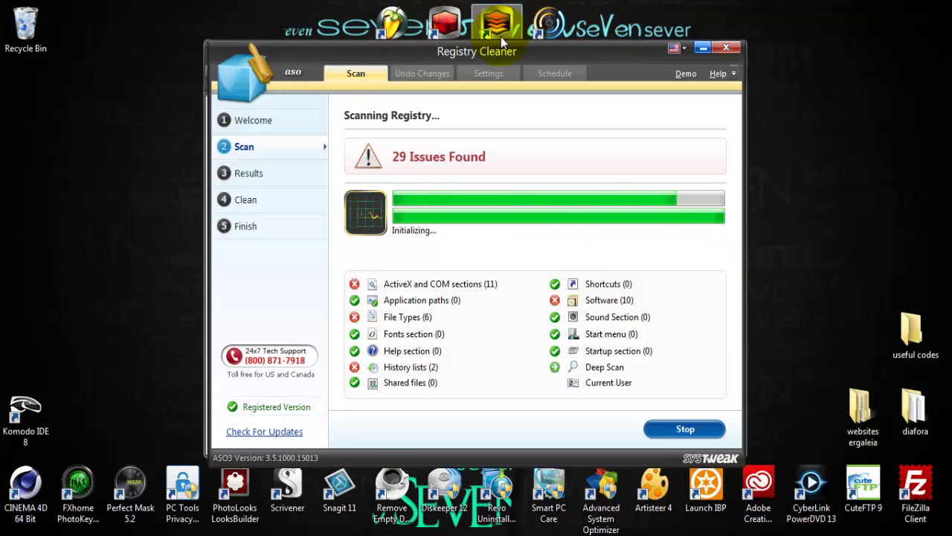
pyautogui.click(368, 162)
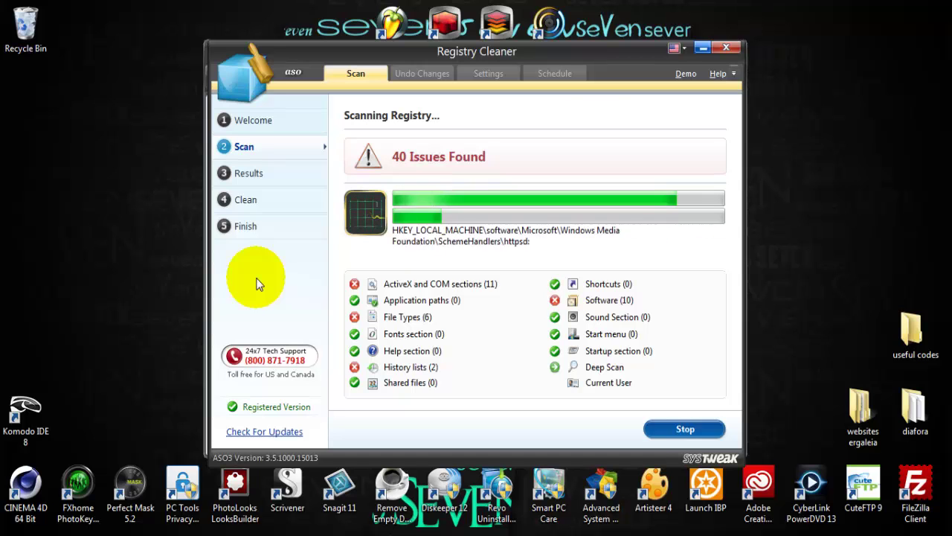
pyautogui.moveTo(433, 57)
pyautogui.mouseDown()
pyautogui.moveTo(410, 86)
pyautogui.moveTo(438, 65)
pyautogui.moveTo(430, 56)
pyautogui.mouseUp()
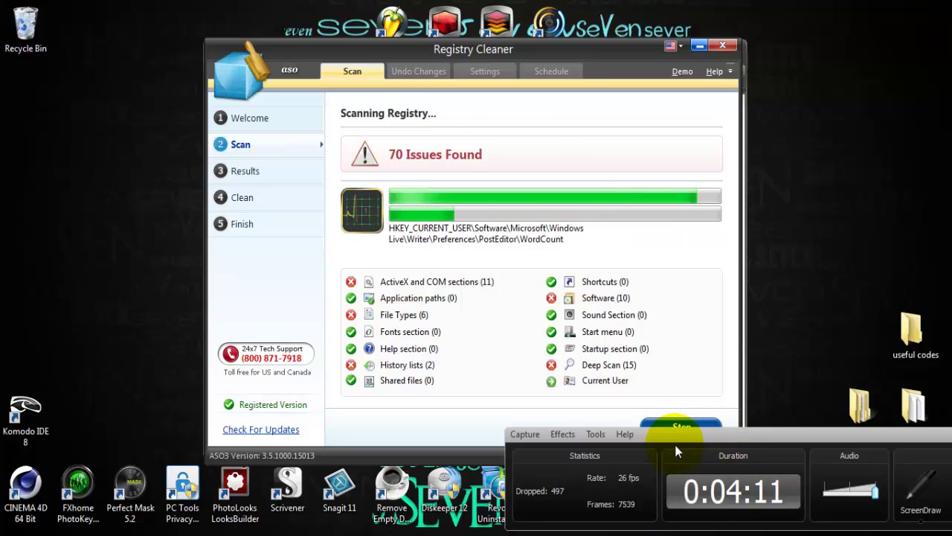
# Step: Turn on the Audio and Effects recording toolbars in Camtasia Recorder
pyautogui.click(596, 434)
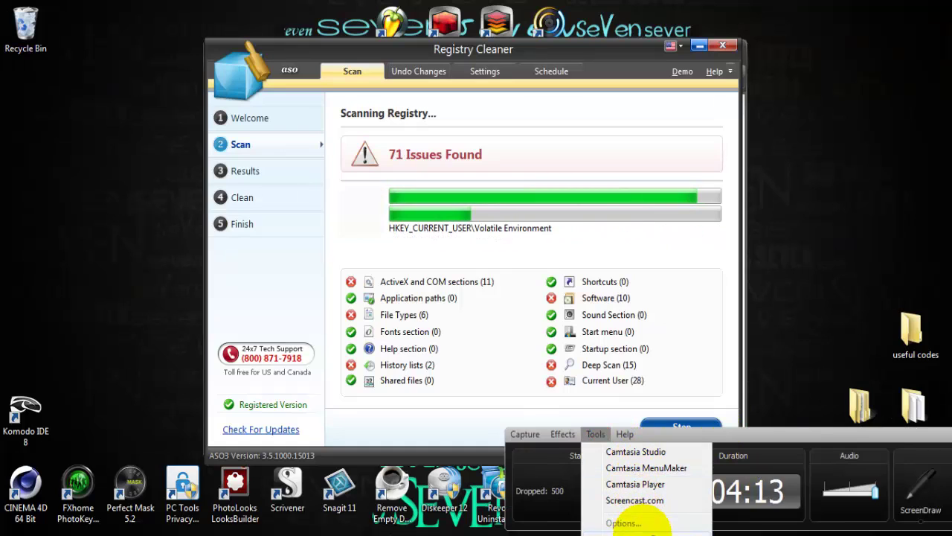
pyautogui.click(644, 521)
pyautogui.click(804, 519)
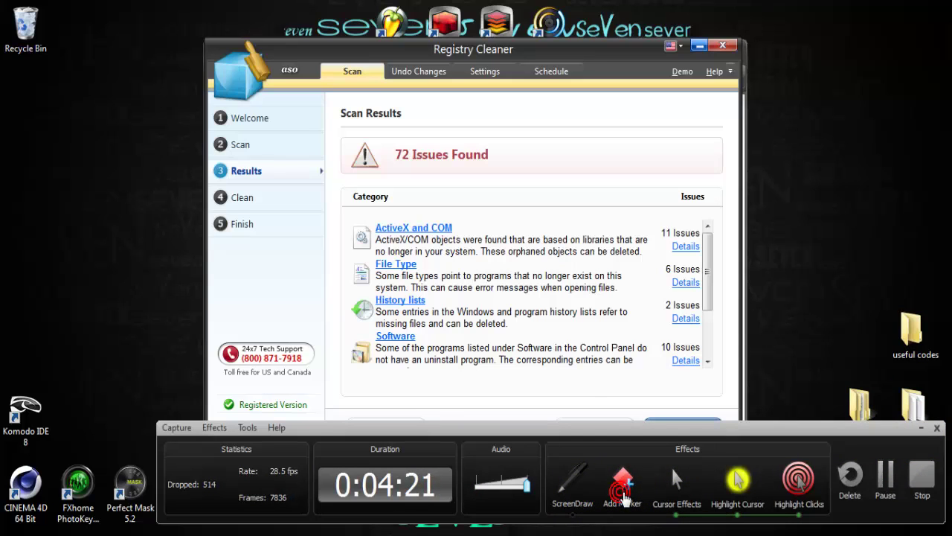
# Step: Outline '72 Issues Found' with a blue ScreenDraw rectangle, then reconfirm the recording toolbar settings
pyautogui.click(573, 495)
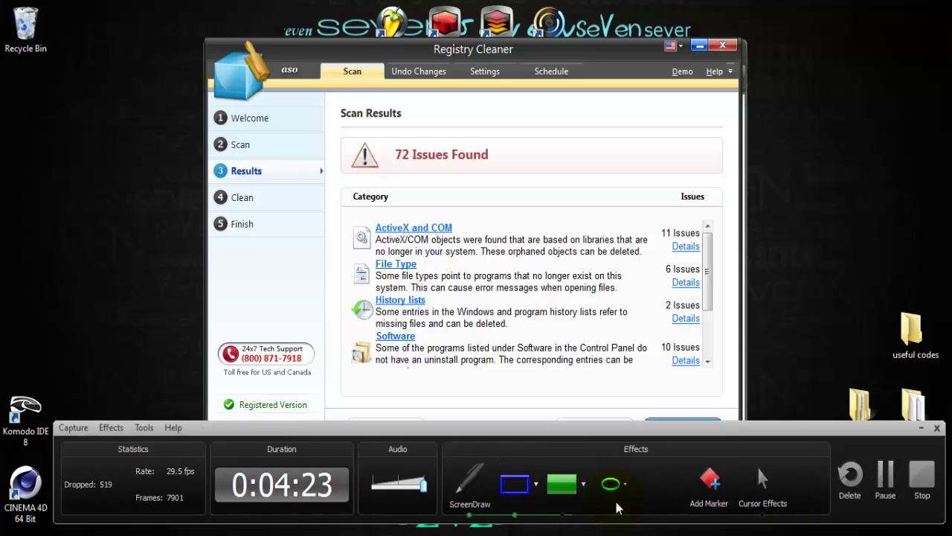
pyautogui.click(620, 485)
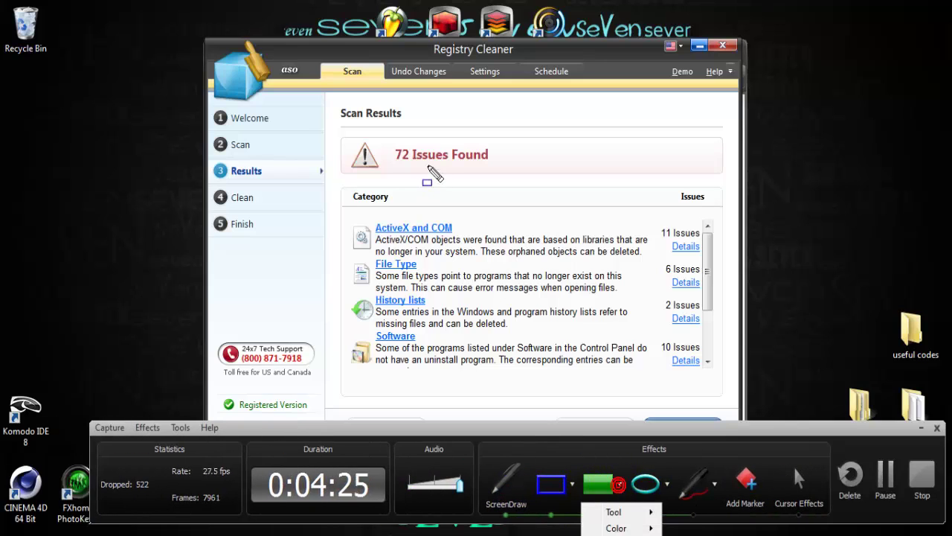
pyautogui.moveTo(379, 140); pyautogui.dragTo(520, 170)
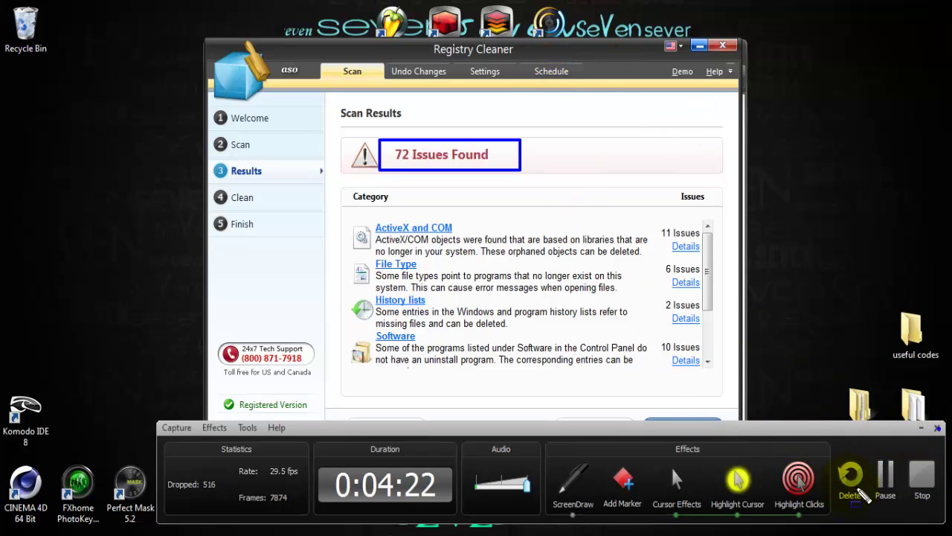
pyautogui.hotkey('ctrl', 'shift', 'd')
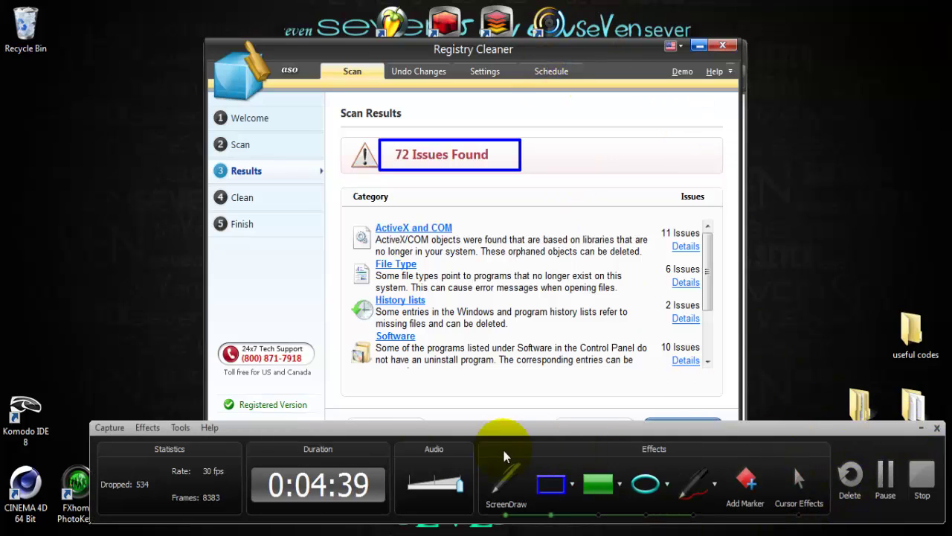
pyautogui.click(186, 429)
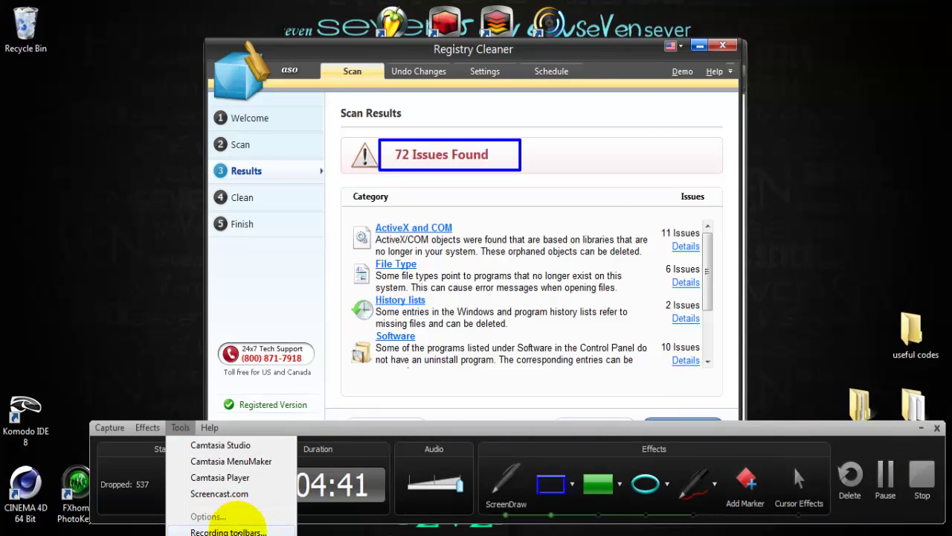
pyautogui.click(232, 524)
pyautogui.click(456, 517)
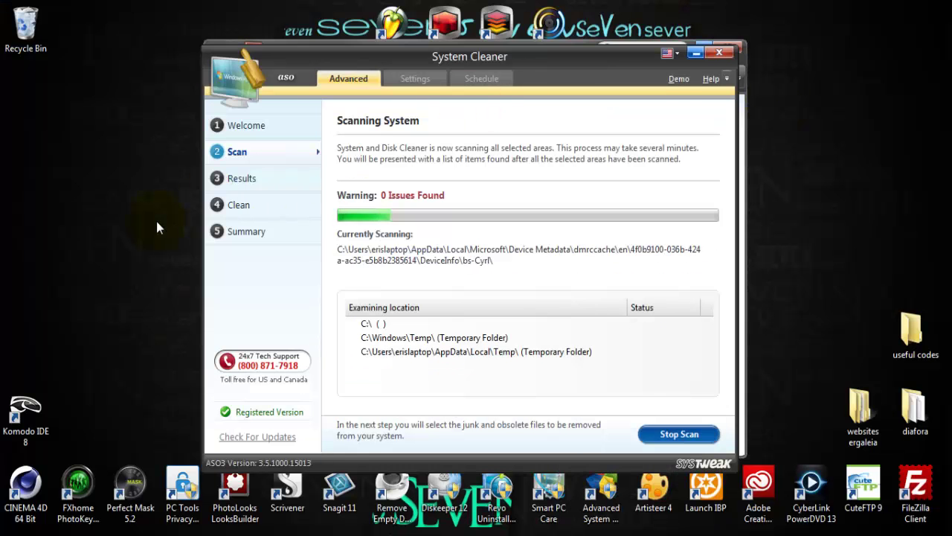
# Step: Pause the Camtasia recording and switch the optimizer to the Windows Optimizers category
pyautogui.moveTo(679, 532)
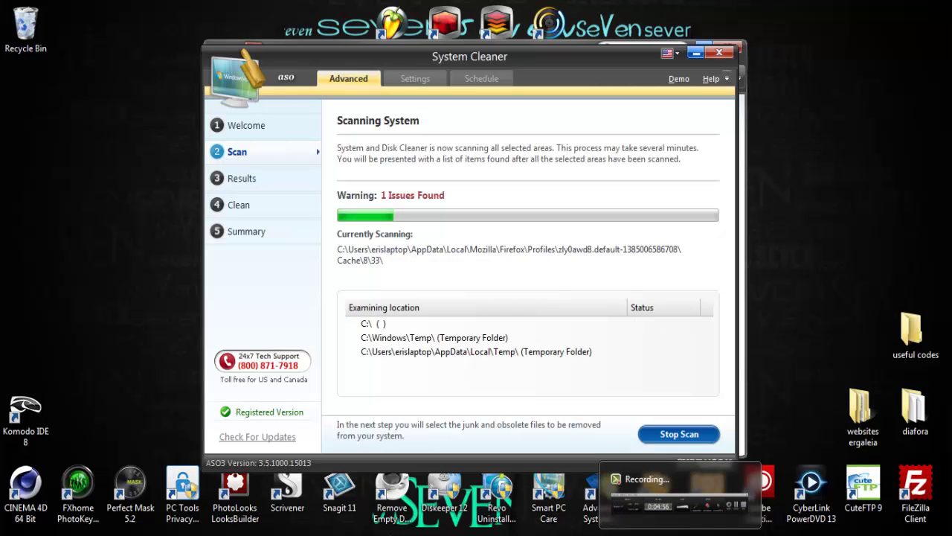
pyautogui.click(679, 494)
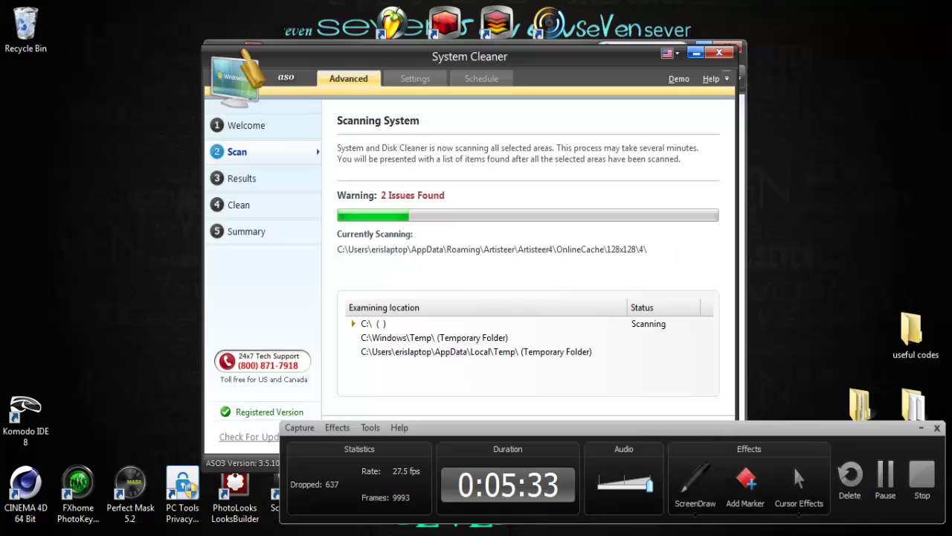
pyautogui.click(892, 482)
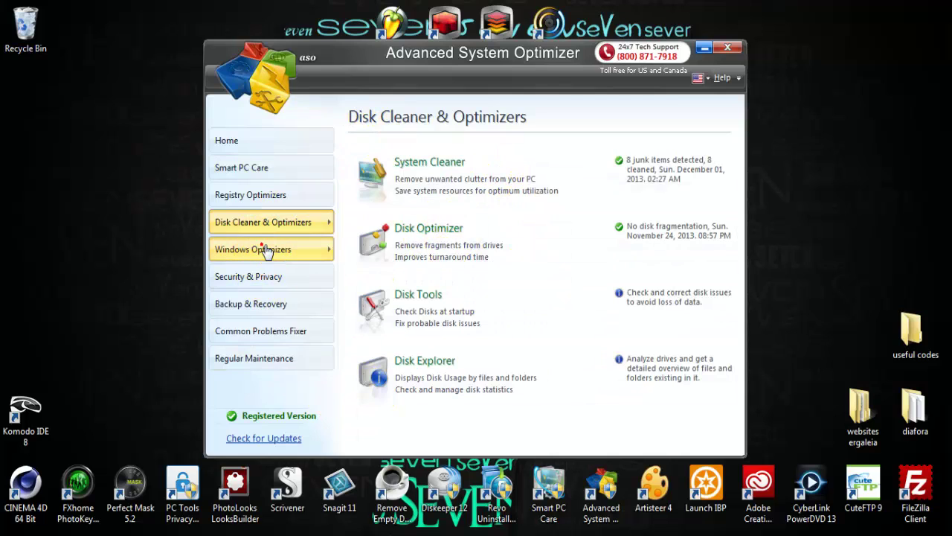
pyautogui.click(272, 249)
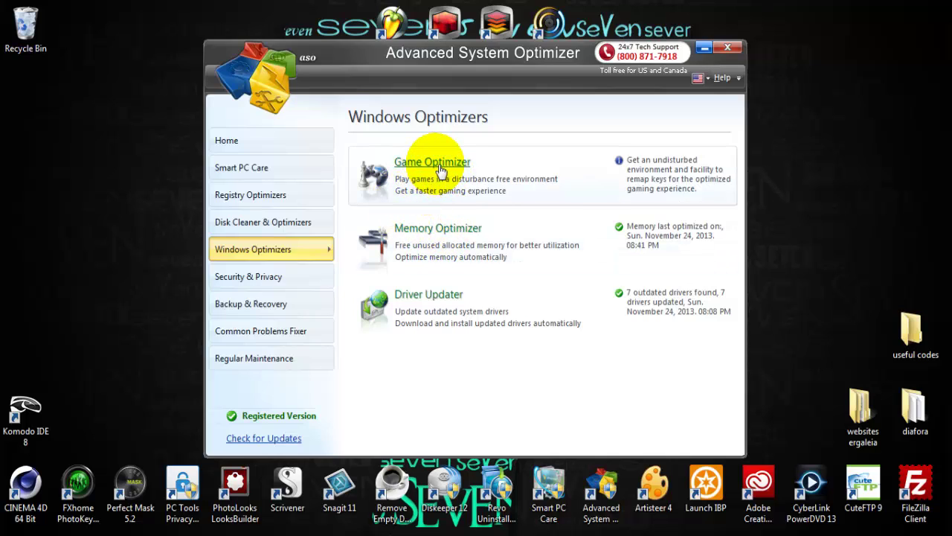
# Step: Run Memory Optimizer twice to raise available memory to 1.86 GB, then close it
pyautogui.click(465, 235)
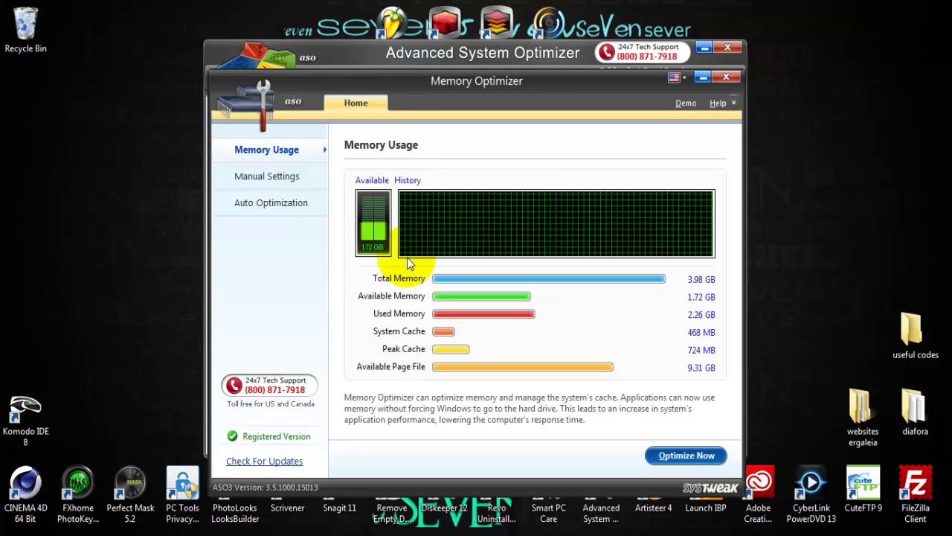
pyautogui.click(677, 455)
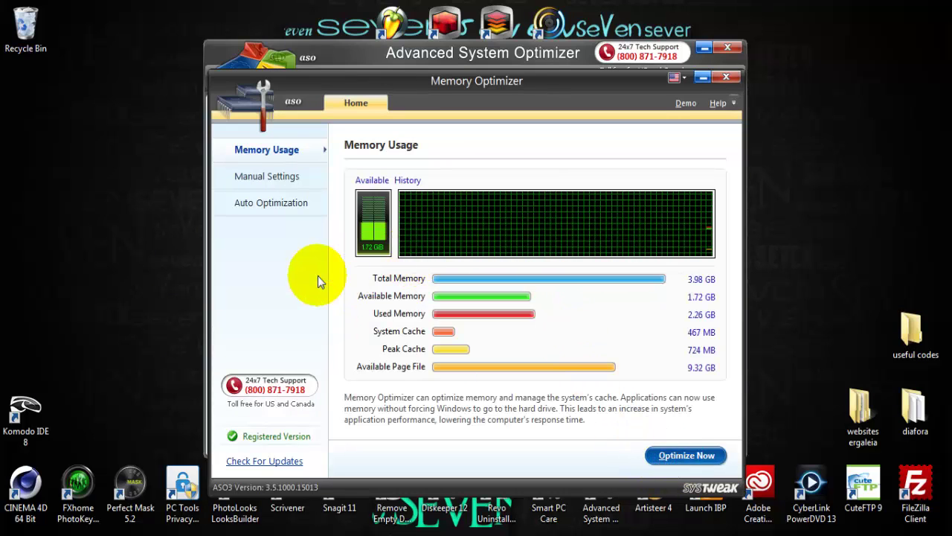
pyautogui.click(696, 457)
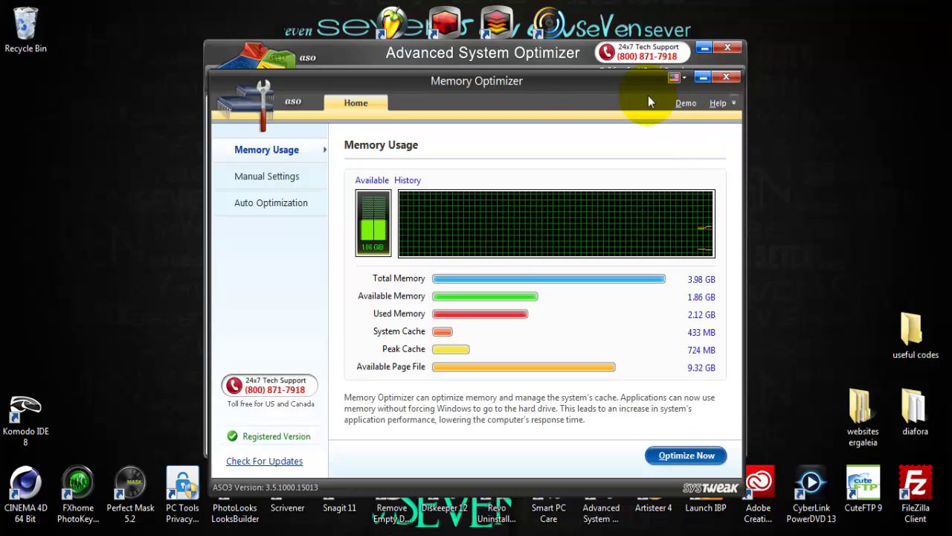
pyautogui.click(726, 77)
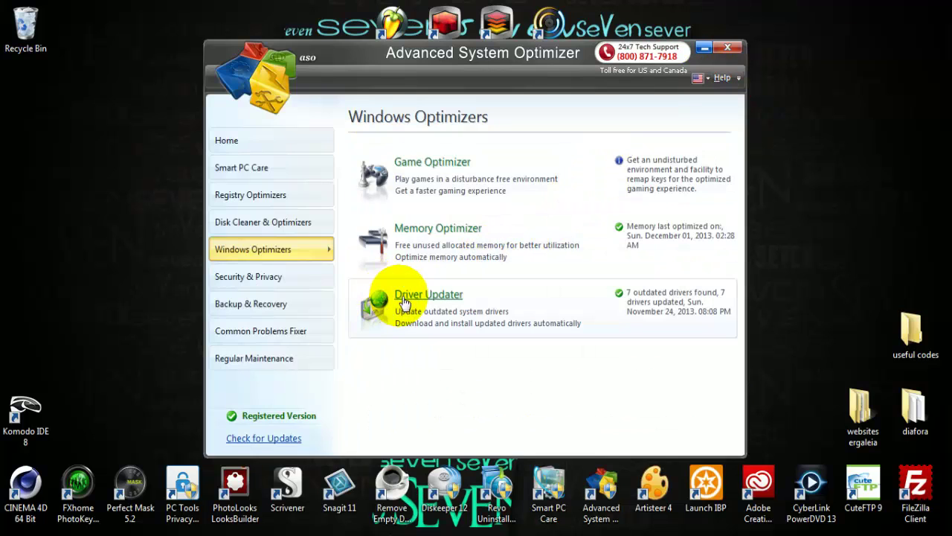
# Step: View Security & Privacy, Backup & Recovery and Common Problems Fixer, ending on Regular Maintenance
pyautogui.click(287, 276)
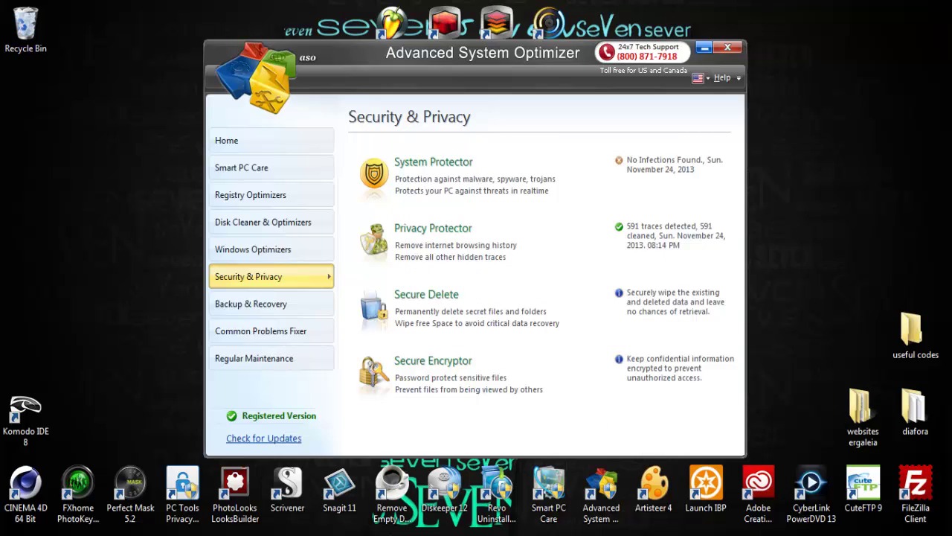
pyautogui.click(815, 529)
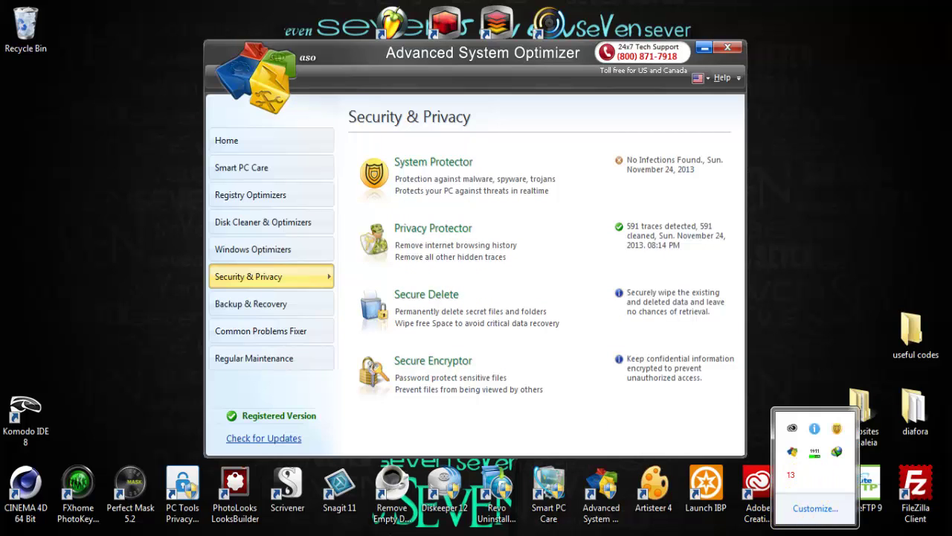
pyautogui.click(645, 248)
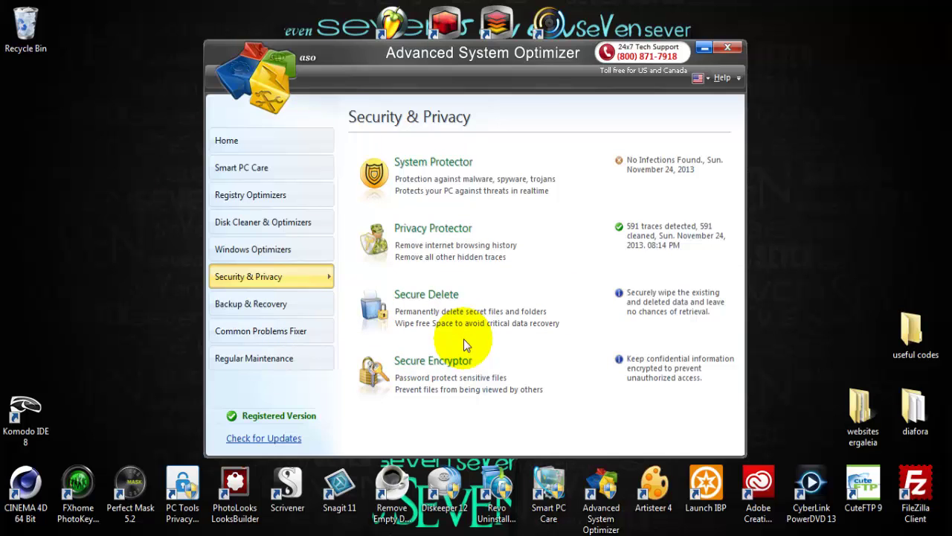
pyautogui.click(296, 311)
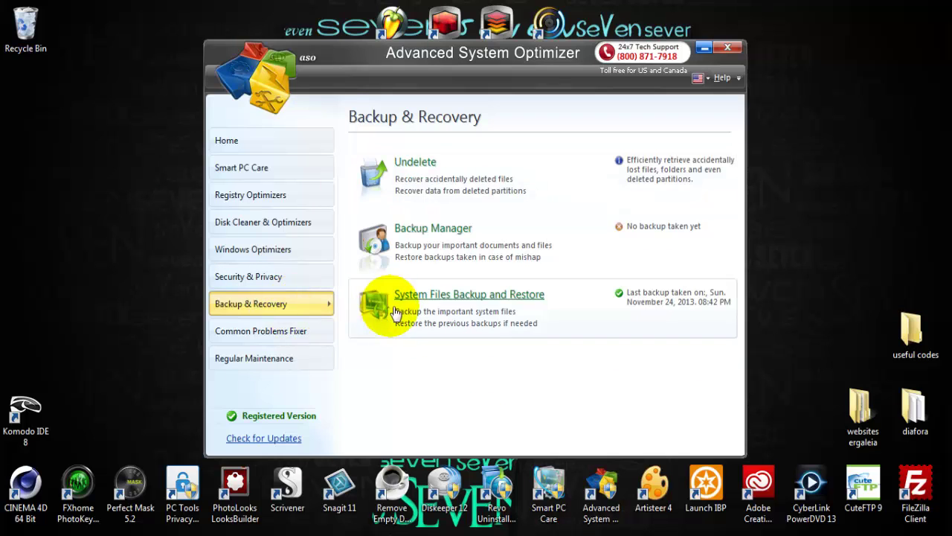
pyautogui.click(315, 330)
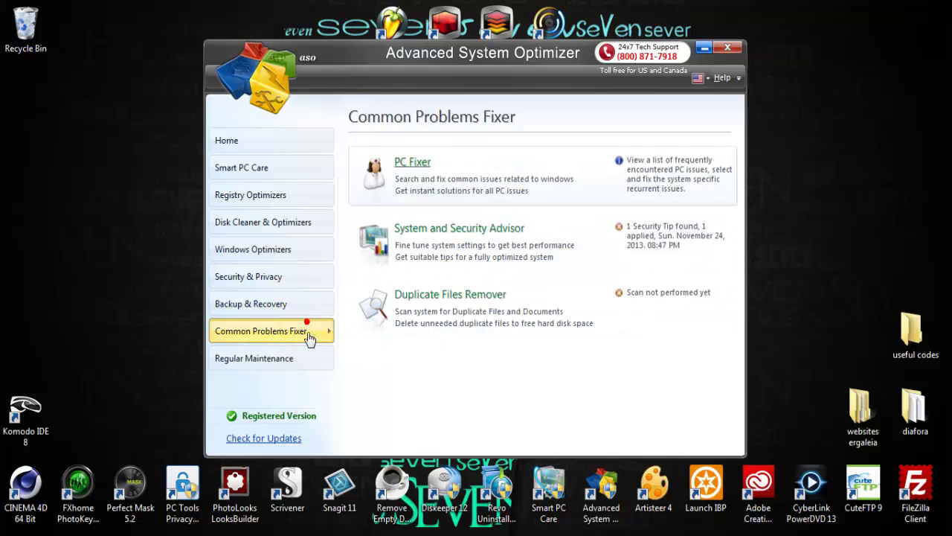
pyautogui.click(297, 358)
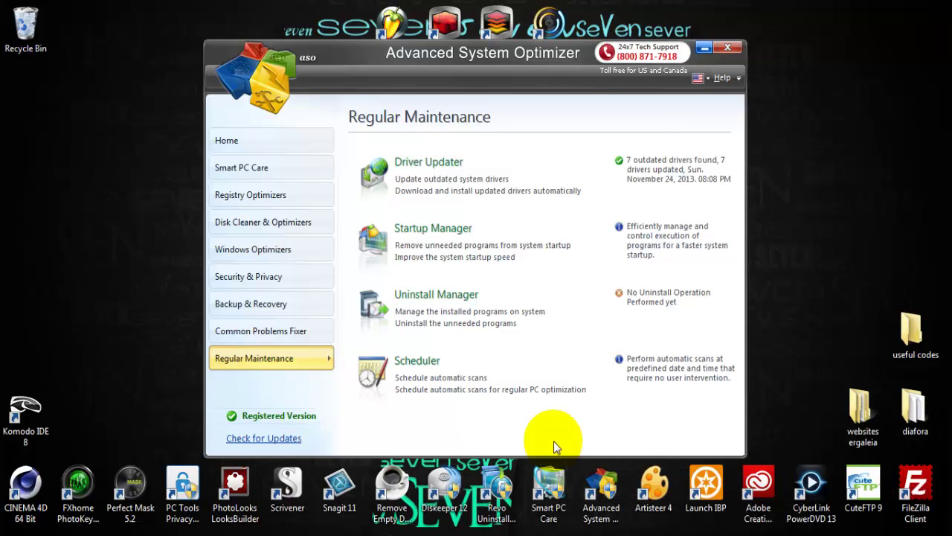
# Step: Launch Uninstall Manager from Regular Maintenance to collect the installed programs list
pyautogui.click(411, 306)
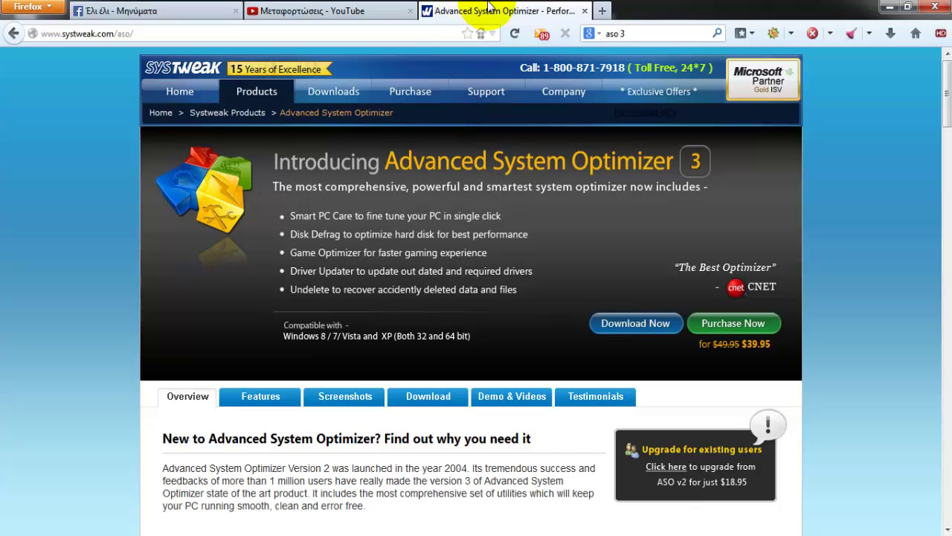
# Step: Search Google for 'top 10 system suites' and open the top TopTenReviews result
pyautogui.click(627, 32)
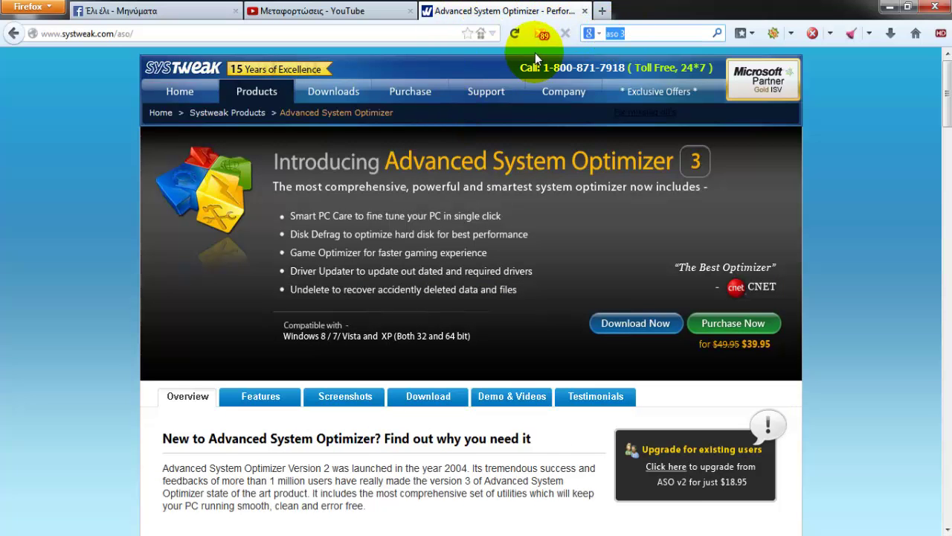
pyautogui.write('top 10 r')
pyautogui.press('BackSpace')
pyautogui.write('syste')
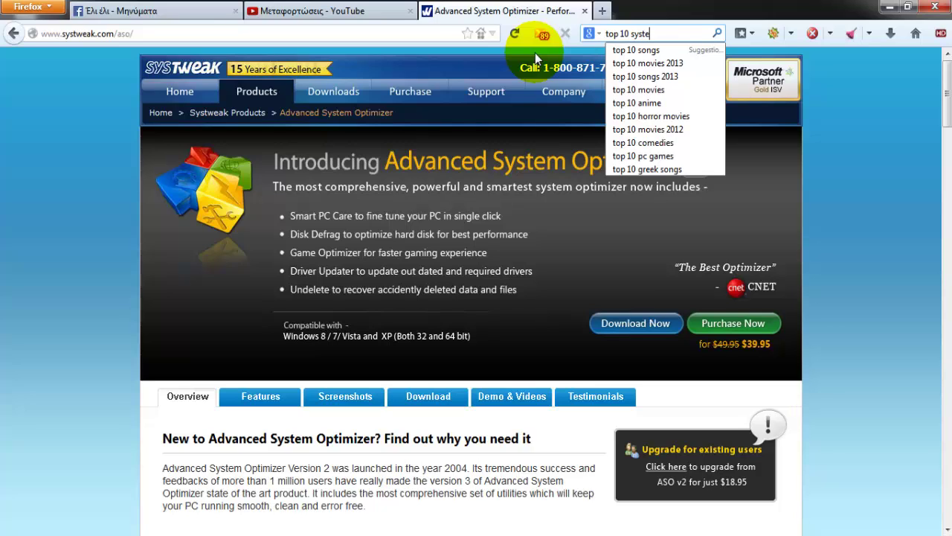
pyautogui.write('m suites')
pyautogui.press('Return')
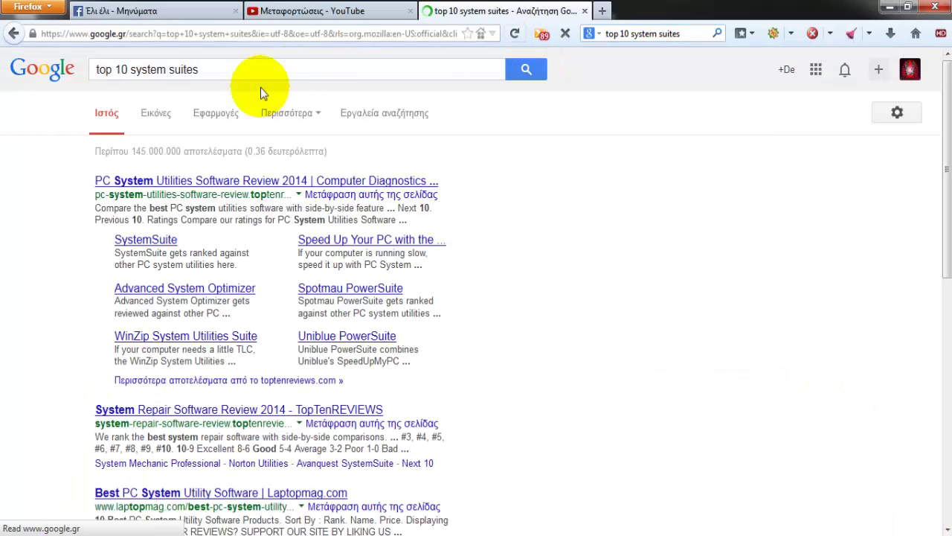
pyautogui.click(131, 180)
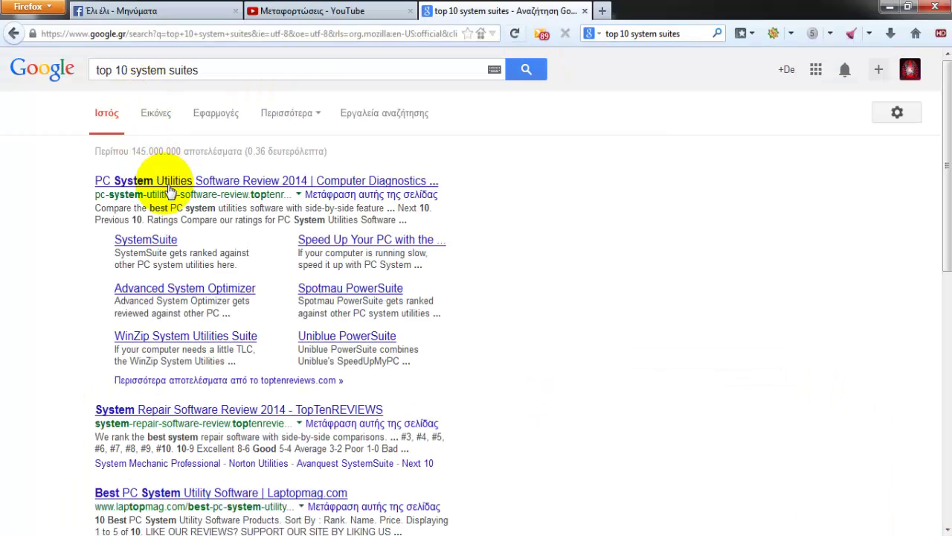
# Step: Open the PC System Utilities Software Review in a new tab and scan its ratings chart
pyautogui.rightClick(179, 192)
pyautogui.click(200, 196)
pyautogui.click(648, 10)
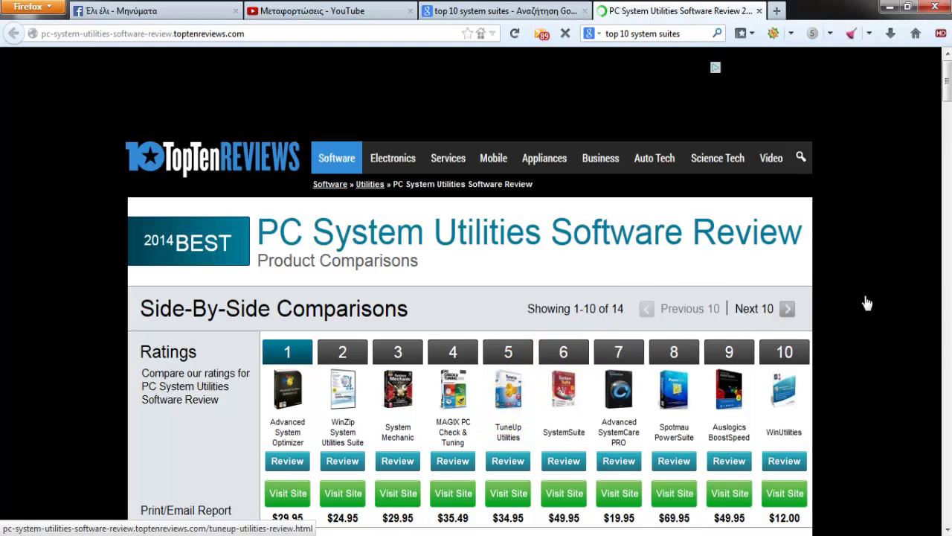
pyautogui.scroll(-5, 796, 319)
pyautogui.scroll(2, 781, 340)
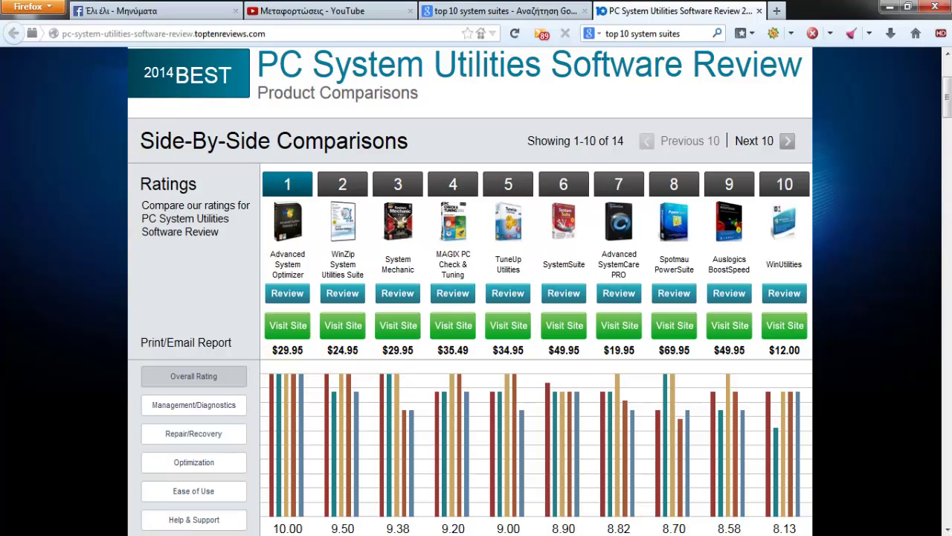
pyautogui.moveTo(762, 535)
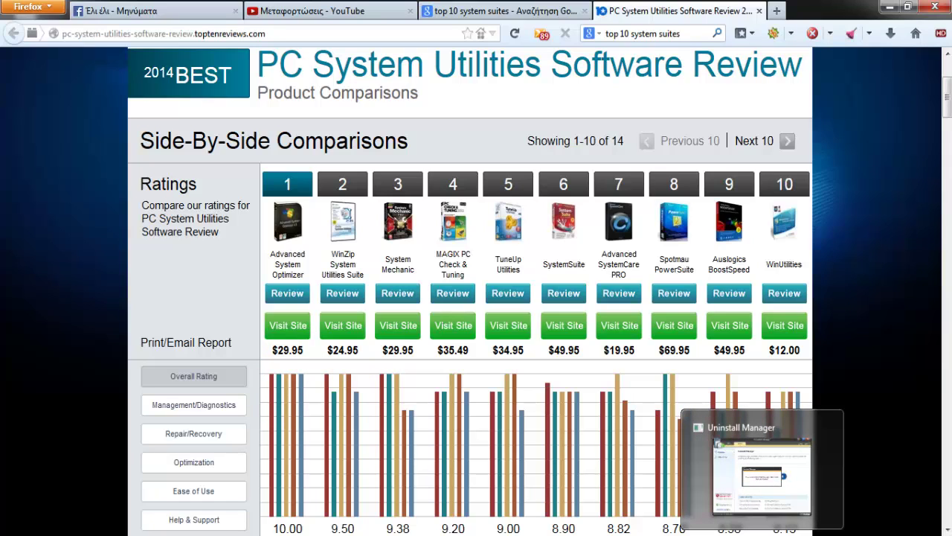
# Step: Use Camtasia ScreenDraw to box the first-ranked Advanced System Optimizer column in blue, then clear it
pyautogui.click(685, 480)
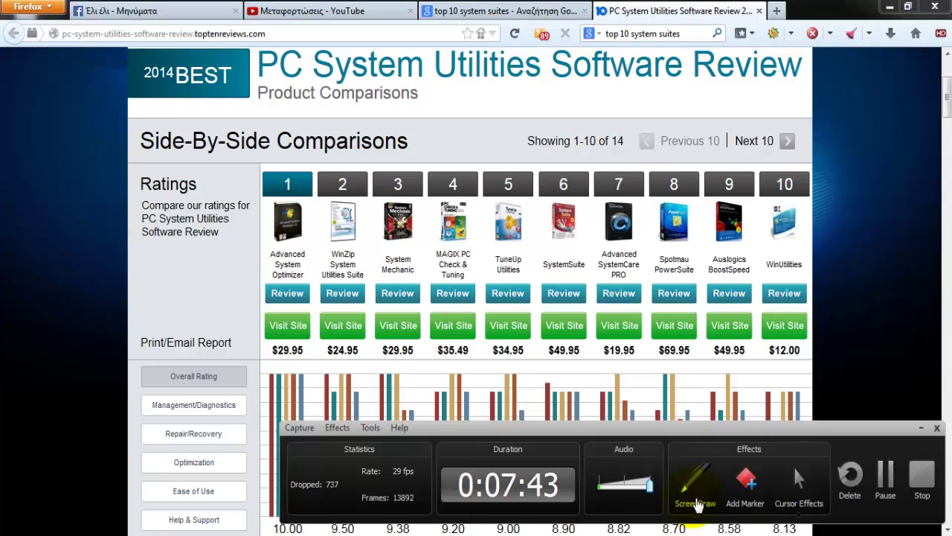
pyautogui.click(686, 490)
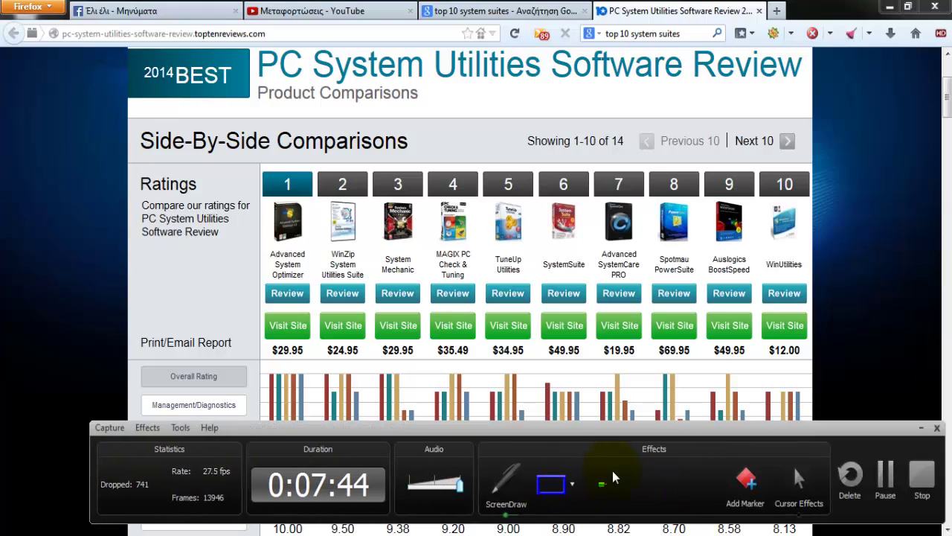
pyautogui.click(619, 485)
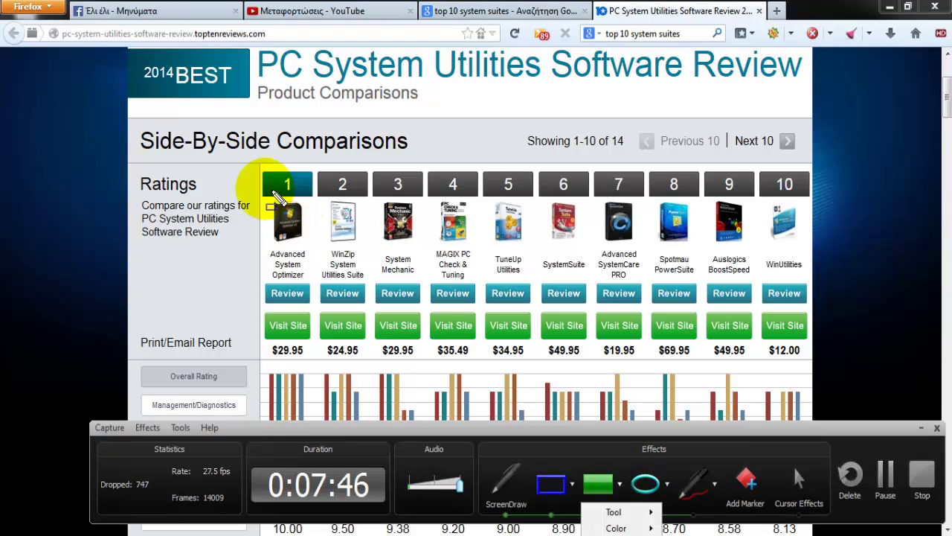
pyautogui.moveTo(258, 168); pyautogui.dragTo(320, 349)
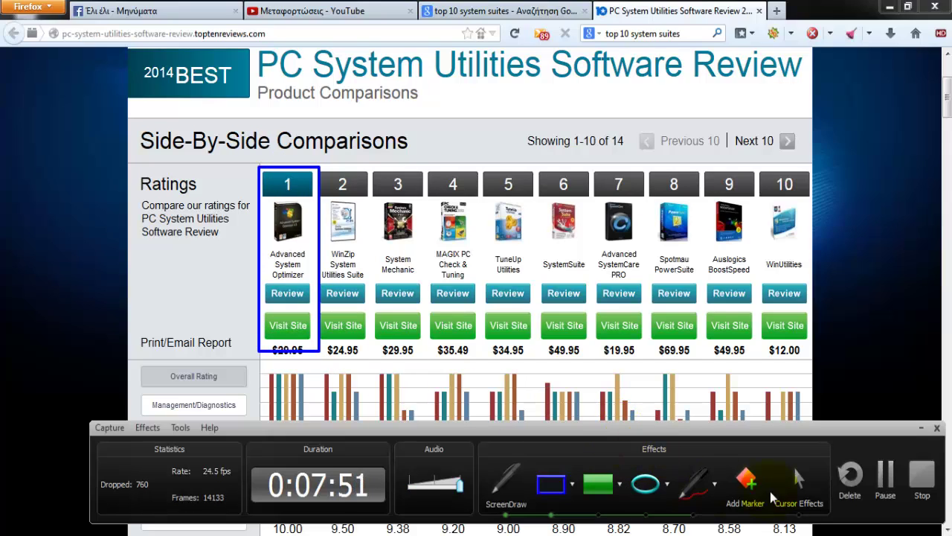
pyautogui.click(506, 479)
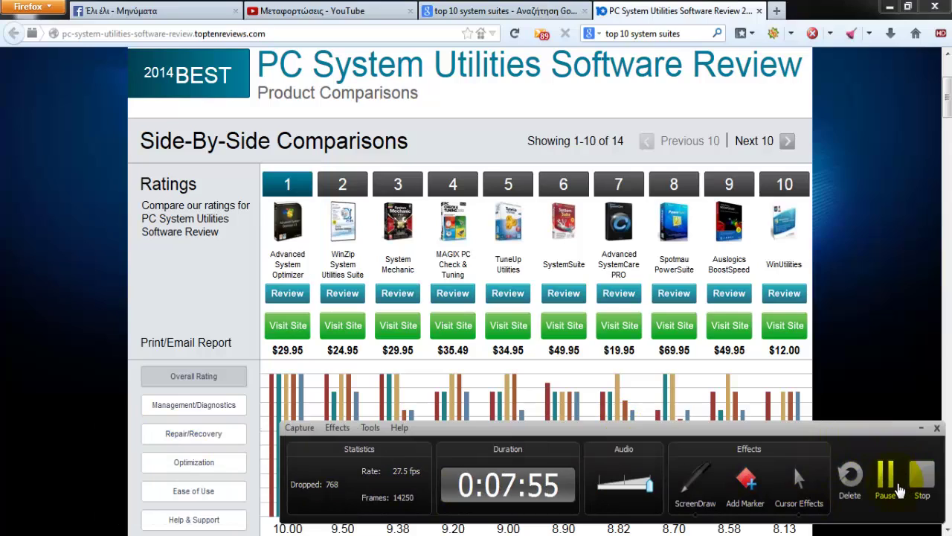
# Step: Pause and resume the recording, then close the review tab
pyautogui.click(894, 485)
pyautogui.click(894, 485)
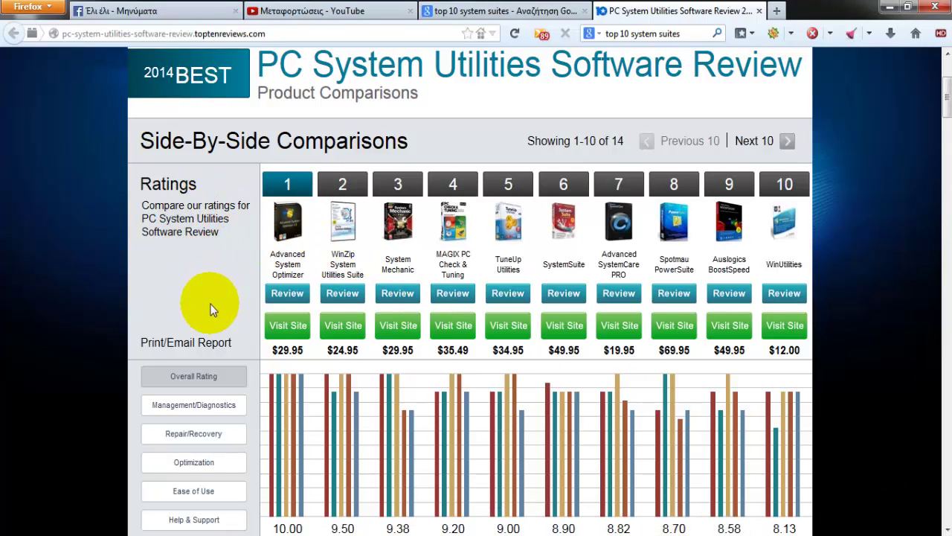
pyautogui.click(758, 11)
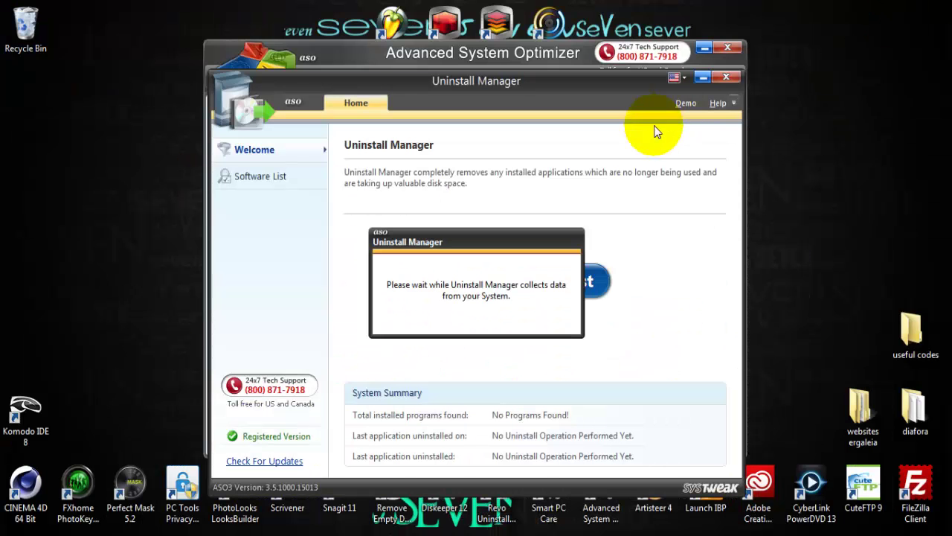
# Step: Shift the 'Please wait' notice aside until Uninstall Manager reports 320 installed programs, then dismiss it
pyautogui.moveTo(490, 237); pyautogui.dragTo(546, 233)
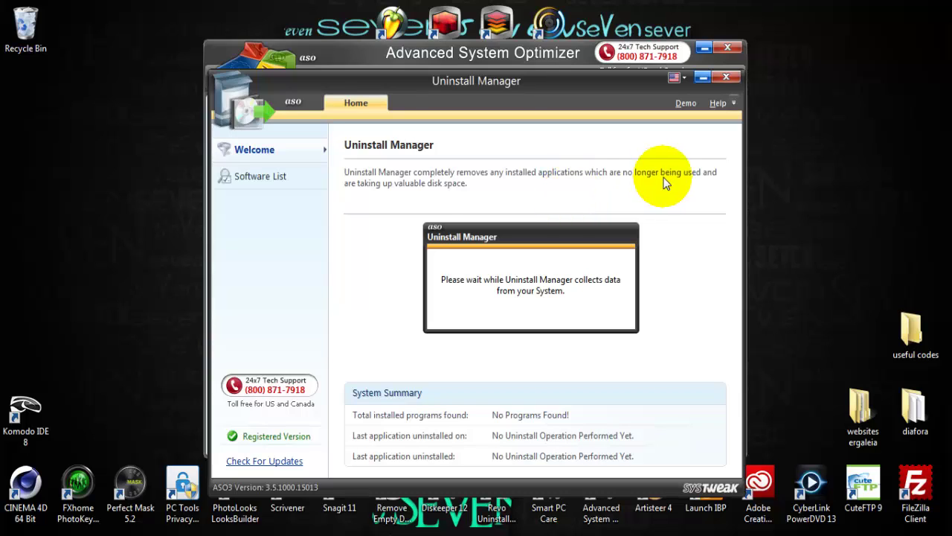
pyautogui.moveTo(524, 234); pyautogui.dragTo(503, 239)
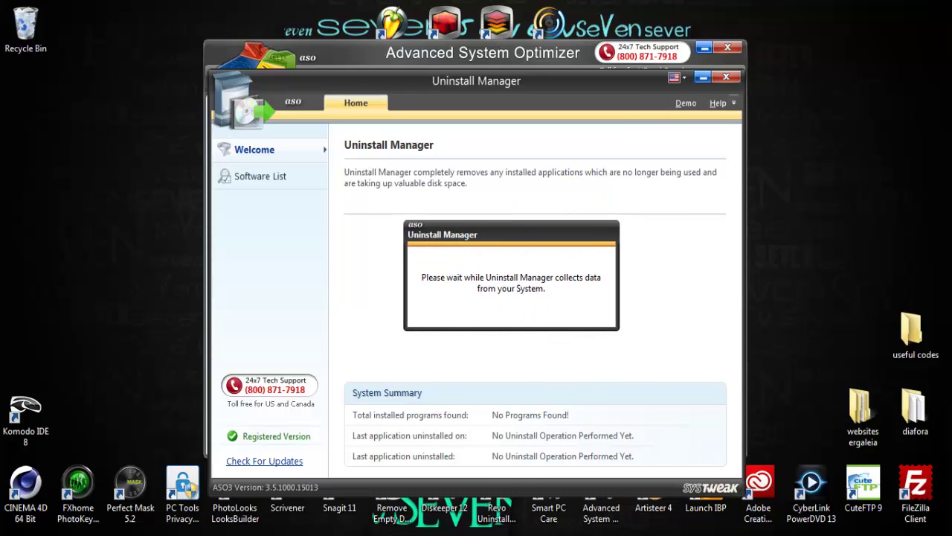
pyautogui.click(866, 485)
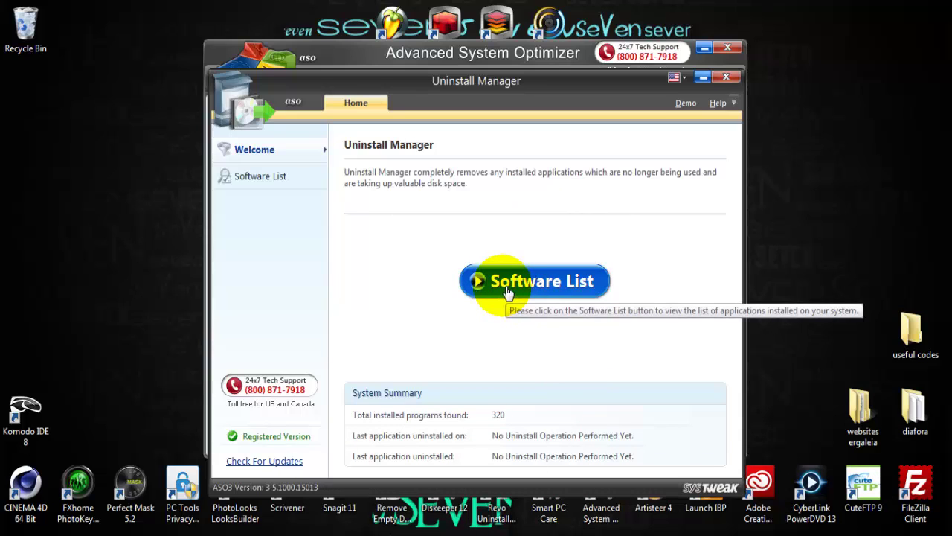
# Step: Open the Software List and view the Adobe Creative Suite 6 Master Collection entry's details
pyautogui.click(264, 179)
pyautogui.moveTo(727, 202); pyautogui.dragTo(679, 203)
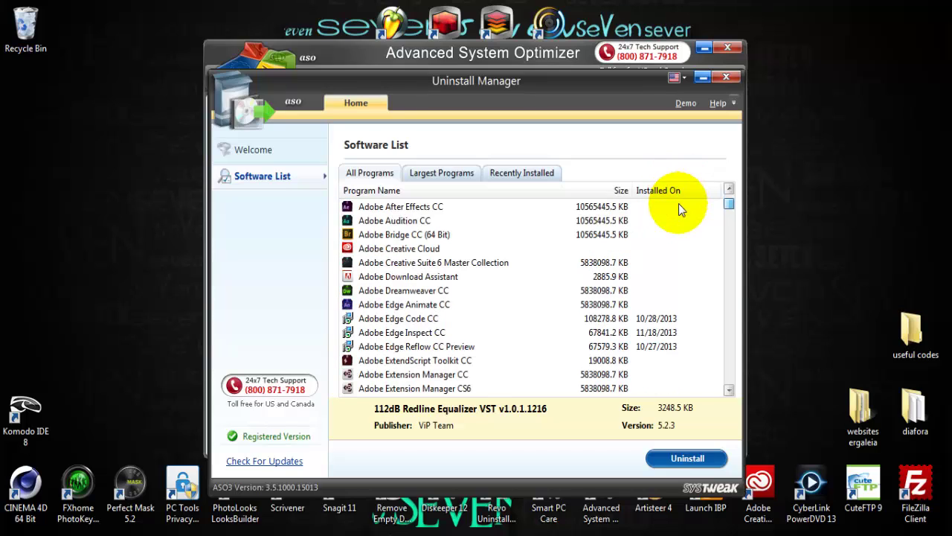
pyautogui.click(401, 261)
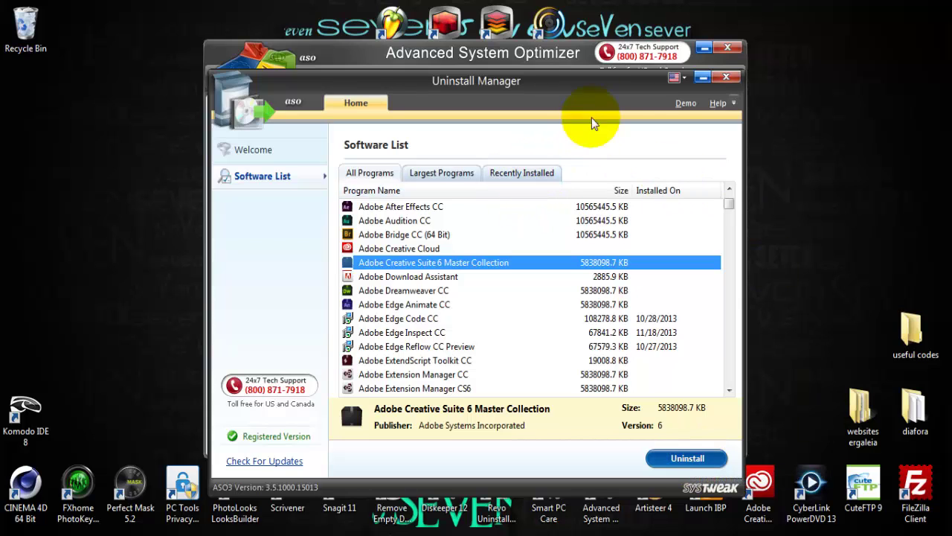
pyautogui.moveTo(580, 80); pyautogui.dragTo(582, 56)
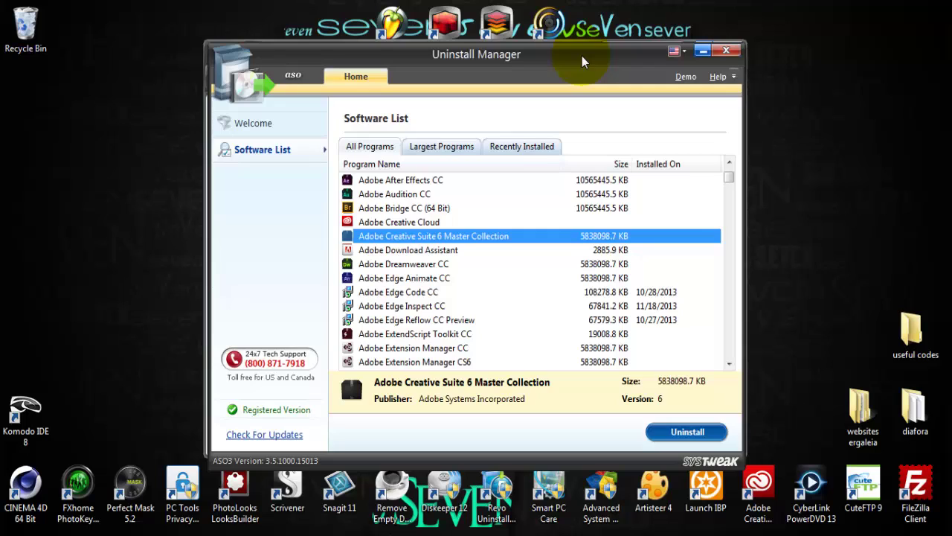
# Step: Close Uninstall Manager and switch the main window to Common Problems Fixer, then Backup & Recovery
pyautogui.click(726, 51)
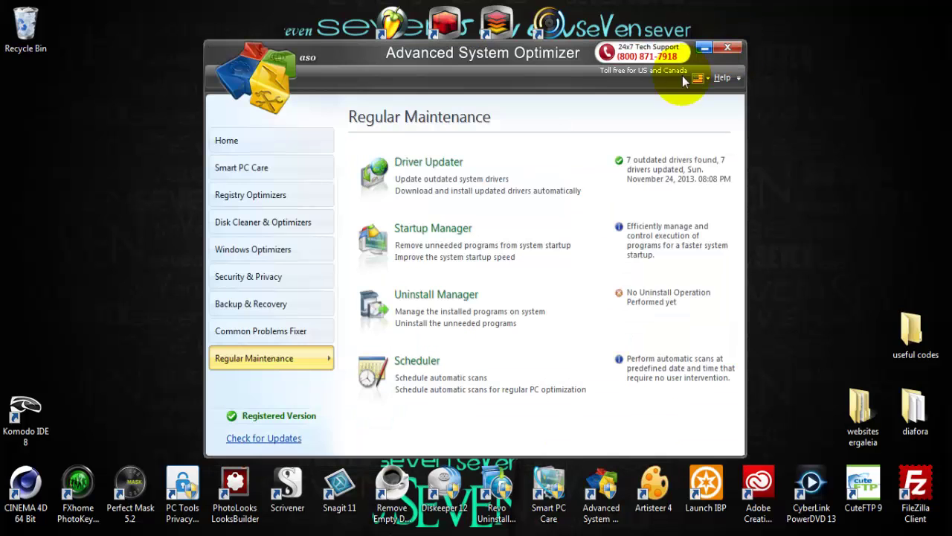
pyautogui.click(274, 331)
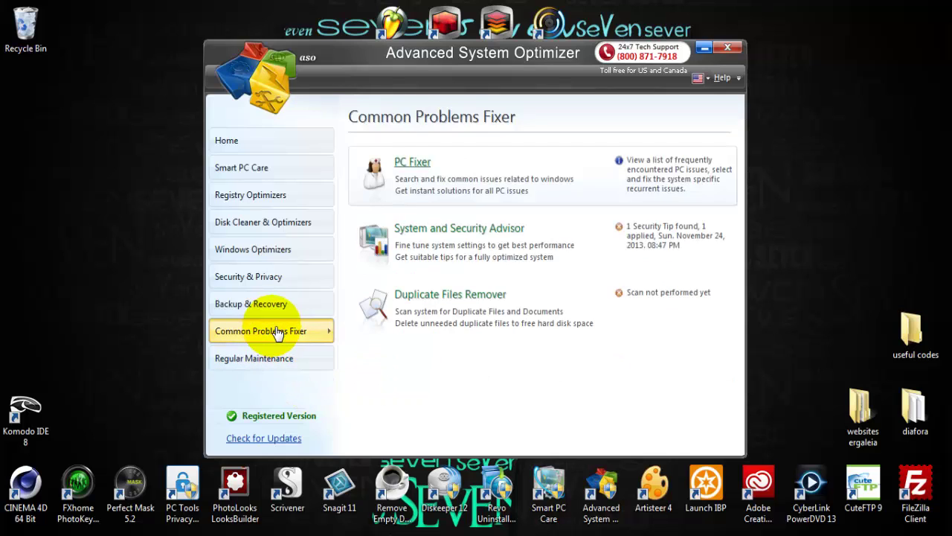
pyautogui.click(270, 311)
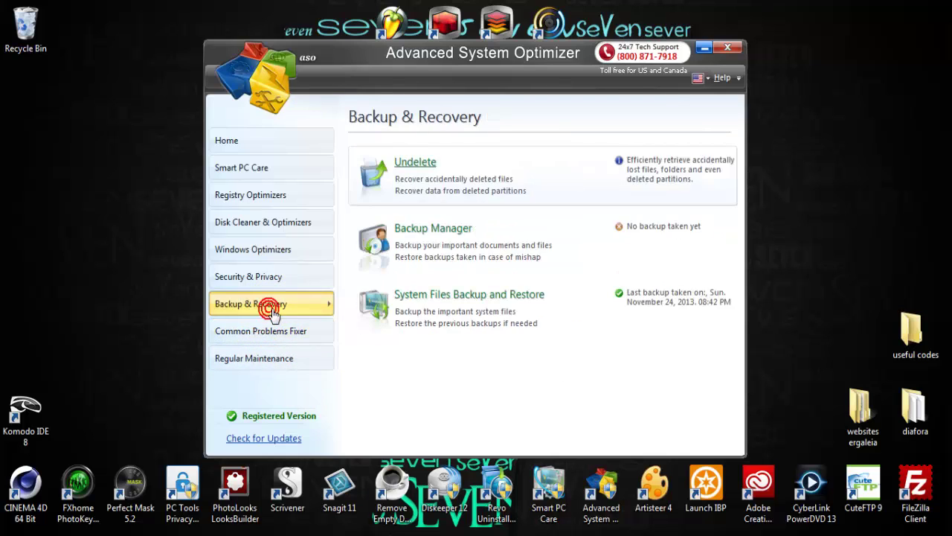
pyautogui.moveTo(459, 47); pyautogui.dragTo(498, 47)
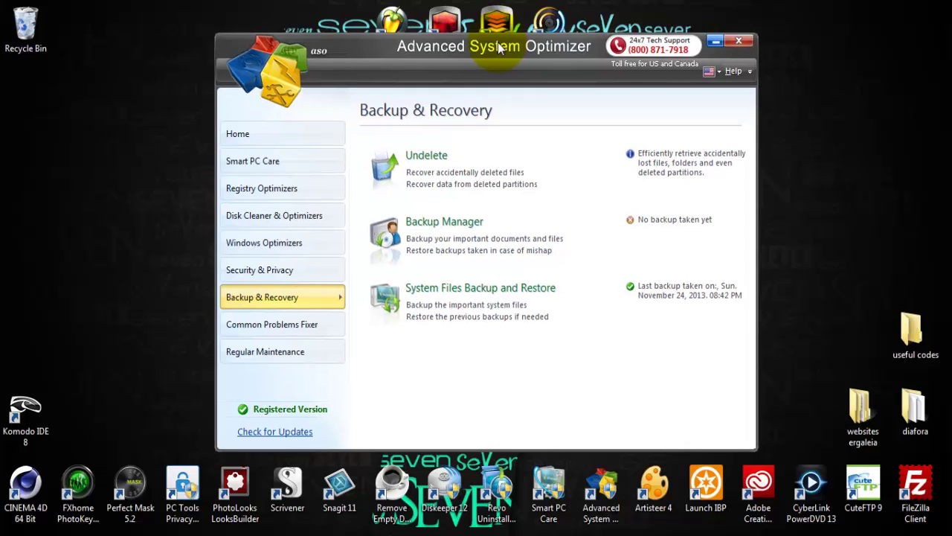